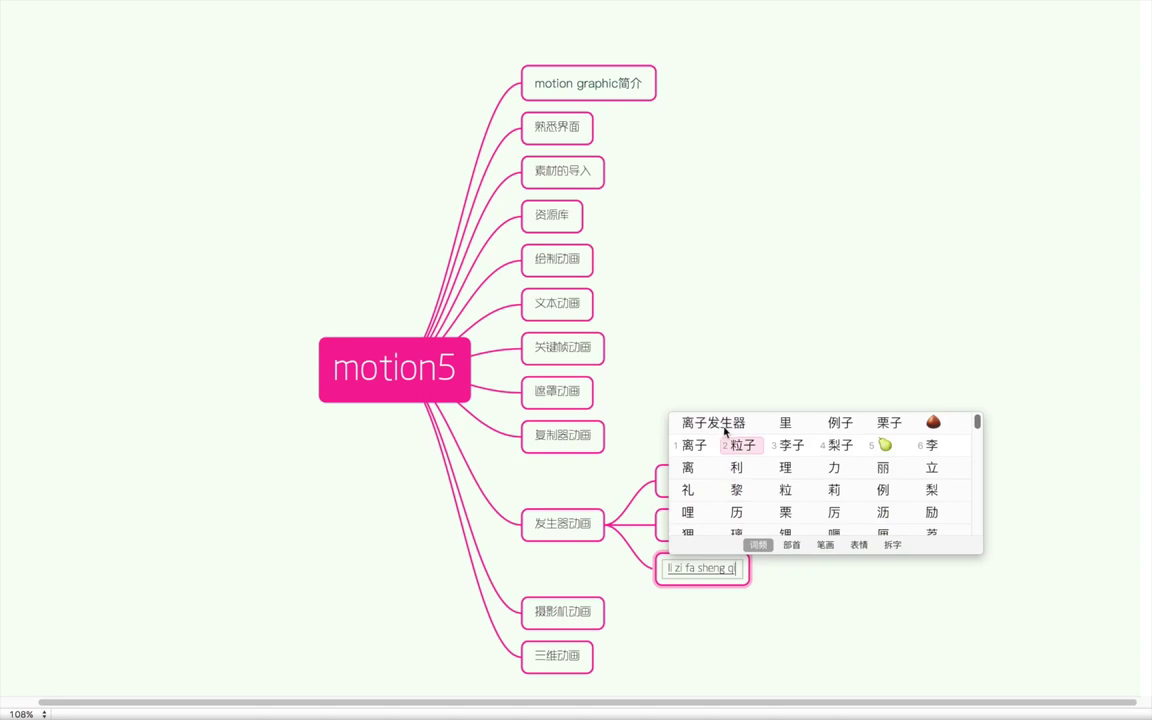
- Complete the name of the third child node under 发生器动画 in the mind map as 粒子发生器
key("2")
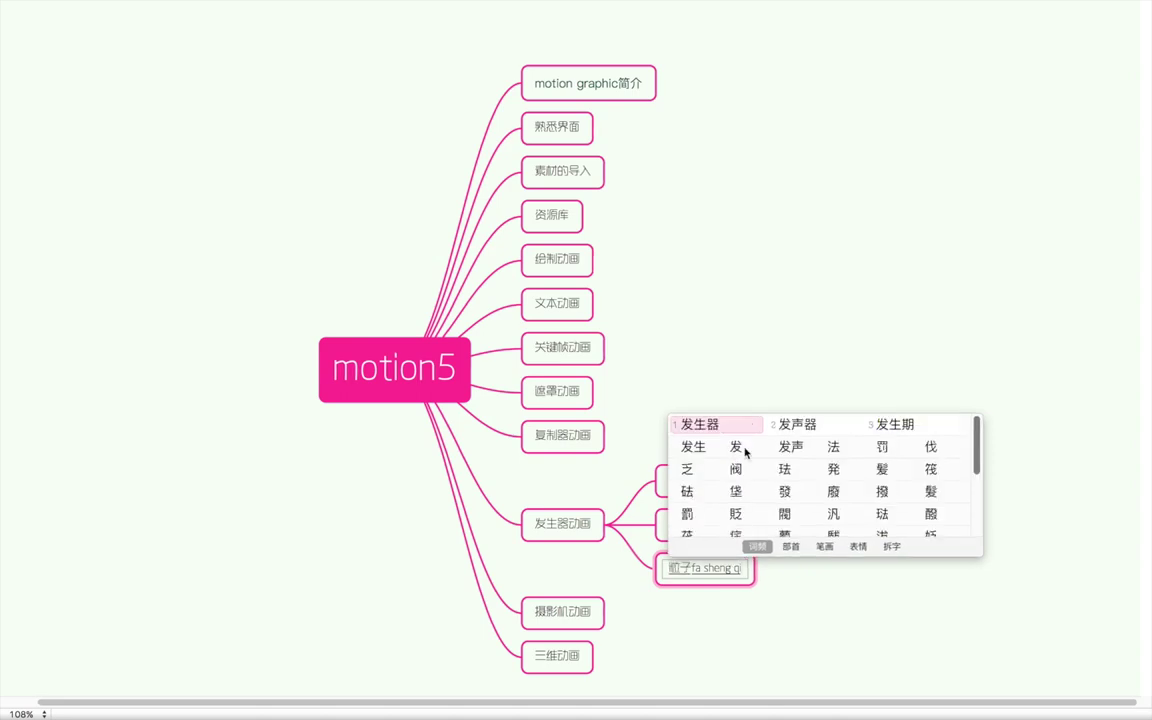
key("space")
key("Return")
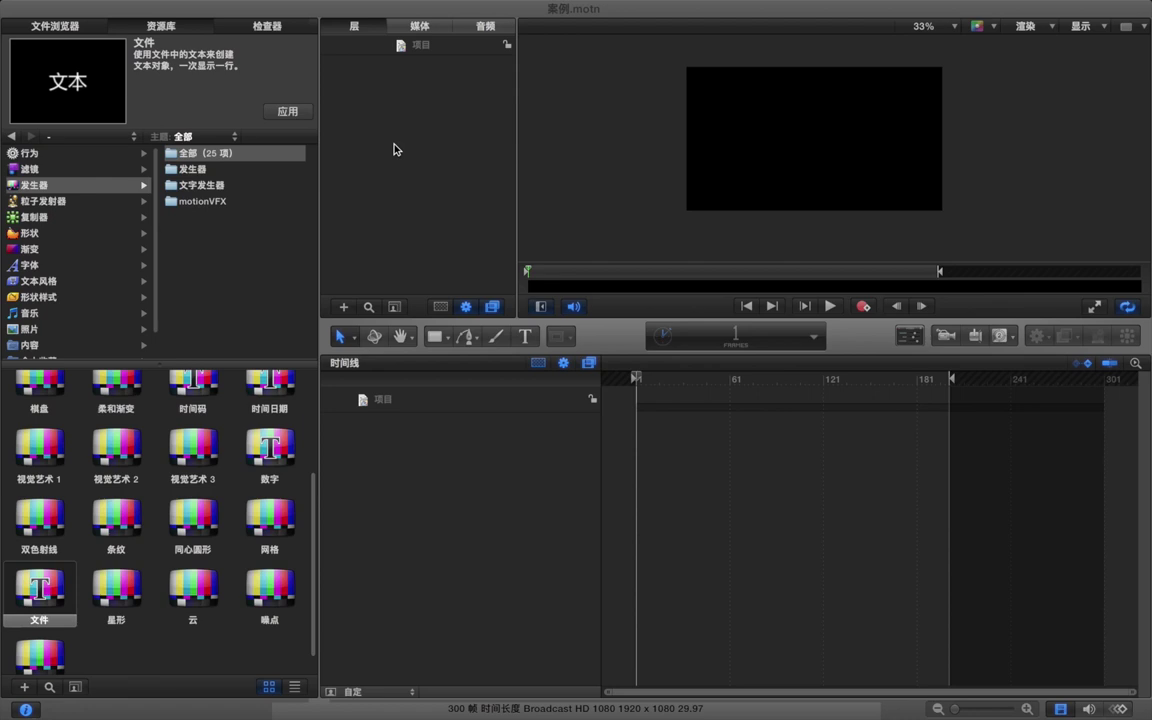
- In the Motion project, add a new group and draw a rectangle that covers the whole canvas
left_click(382, 45)
left_click(369, 122)
left_click(343, 306)
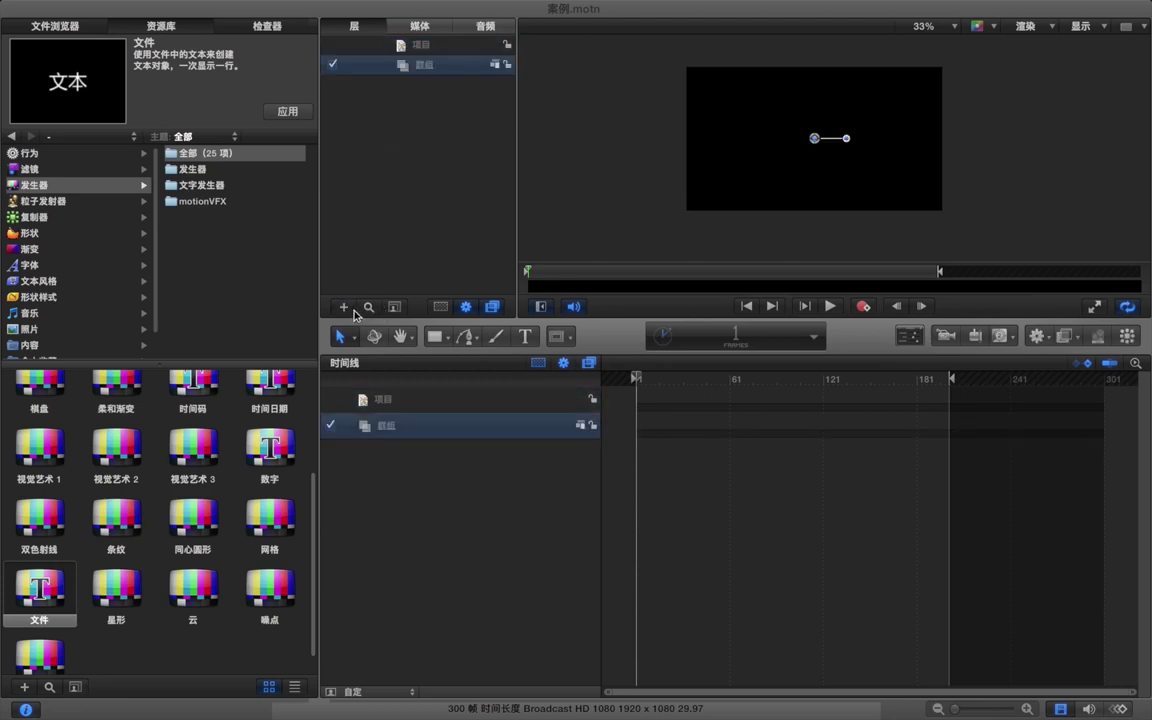
left_click(433, 338)
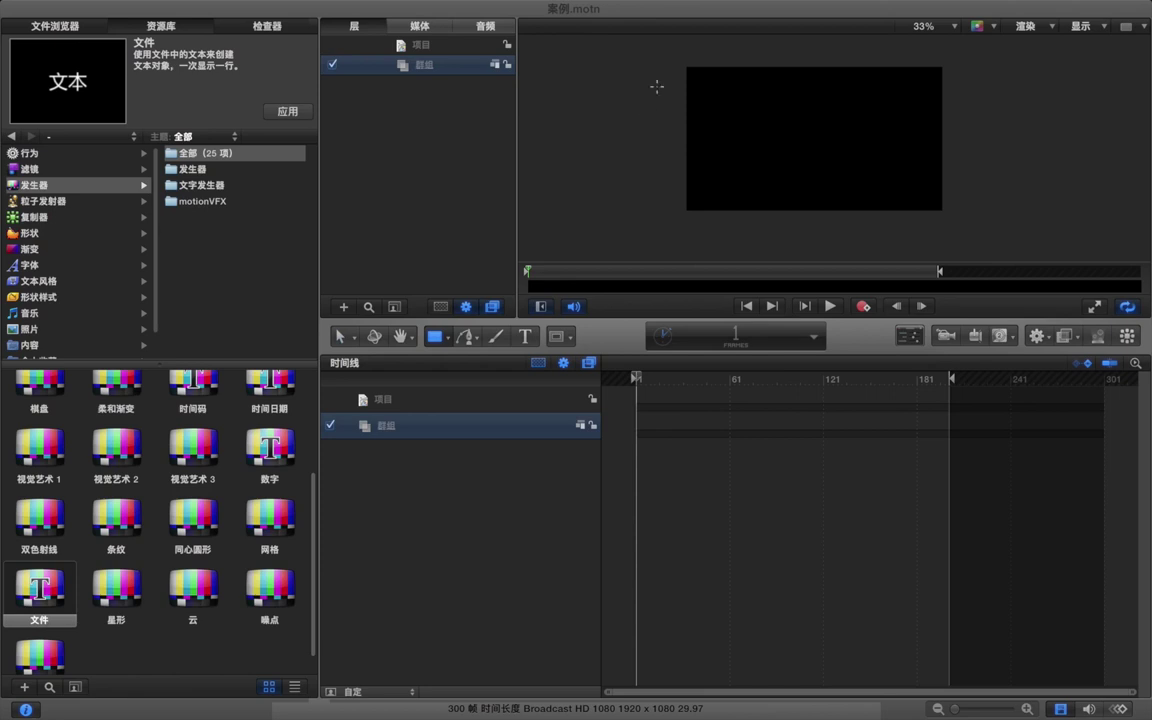
mouse_move(668, 56)
left_mouse_down()
mouse_move(841, 193)
mouse_move(962, 222)
mouse_move(942, 224)
left_mouse_up()
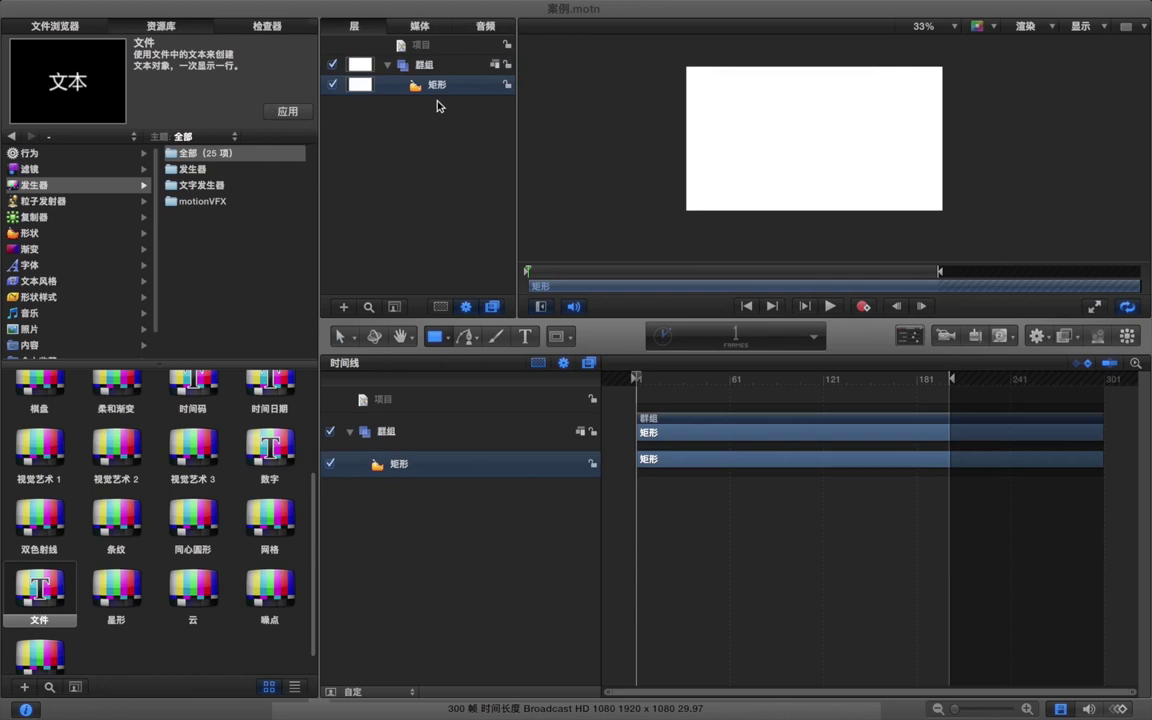
- Set the rectangle's fill colour to the saved turquoise swatch
key("F4")
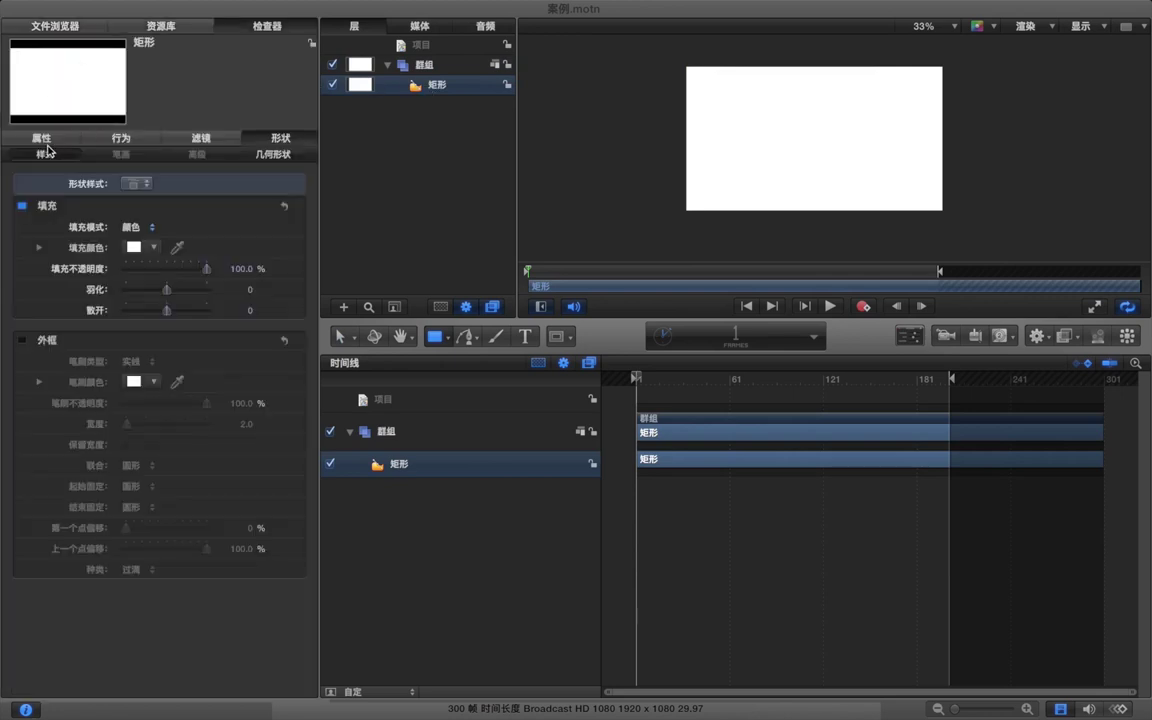
left_click(133, 247)
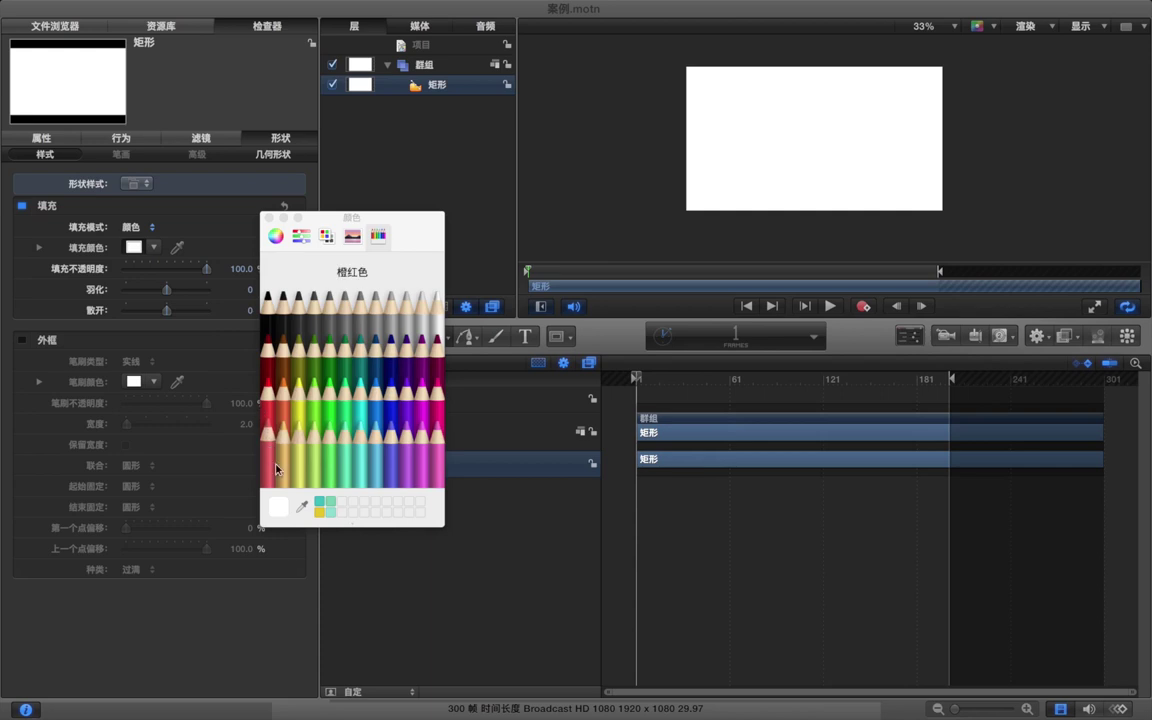
left_click(321, 503)
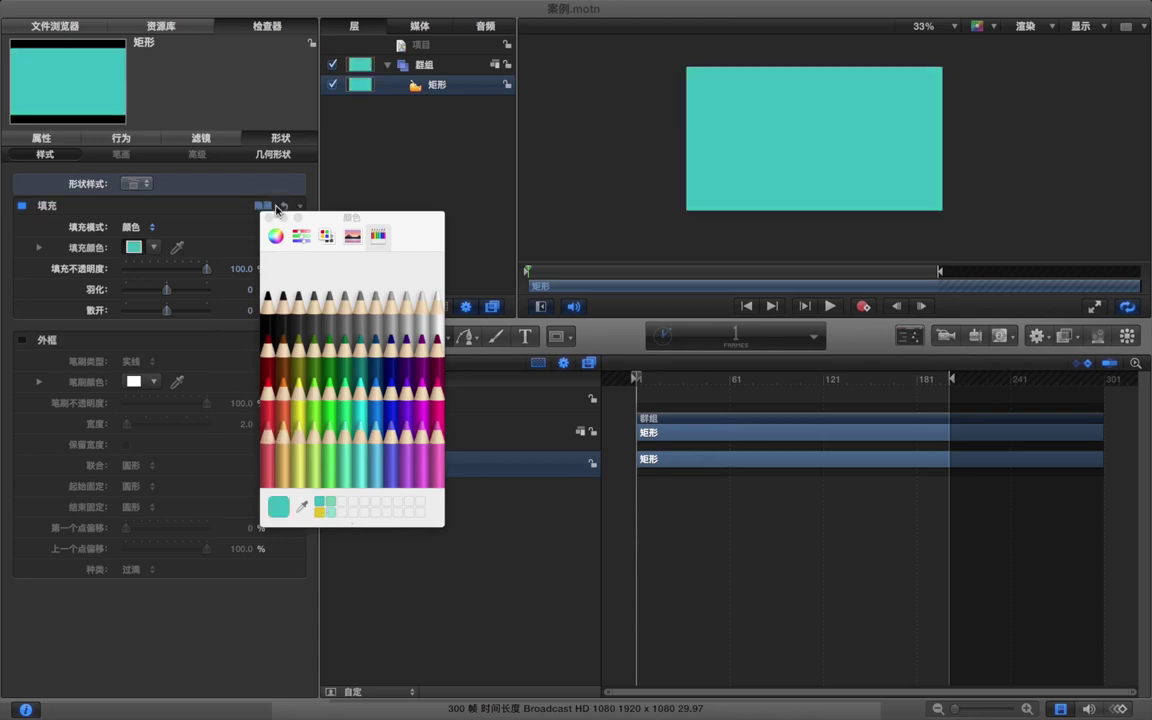
left_click(242, 196)
left_click(399, 188)
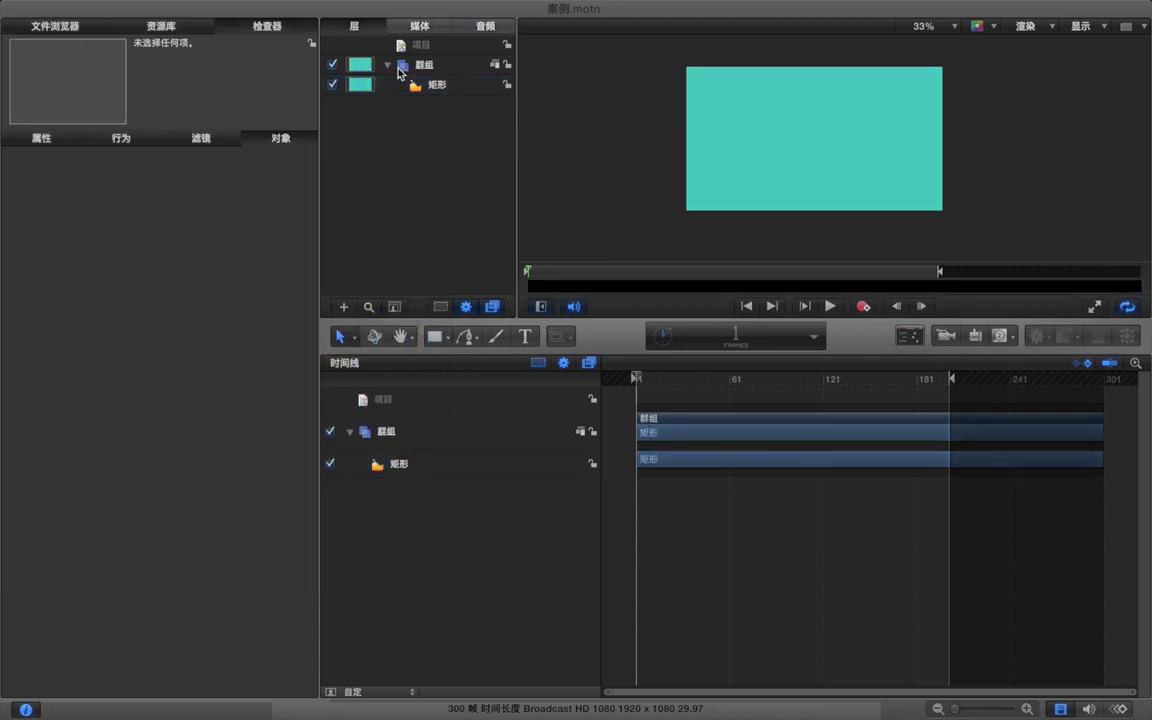
- Collapse the rectangle's group and add a new empty group above it
left_click(388, 65)
left_click(446, 66)
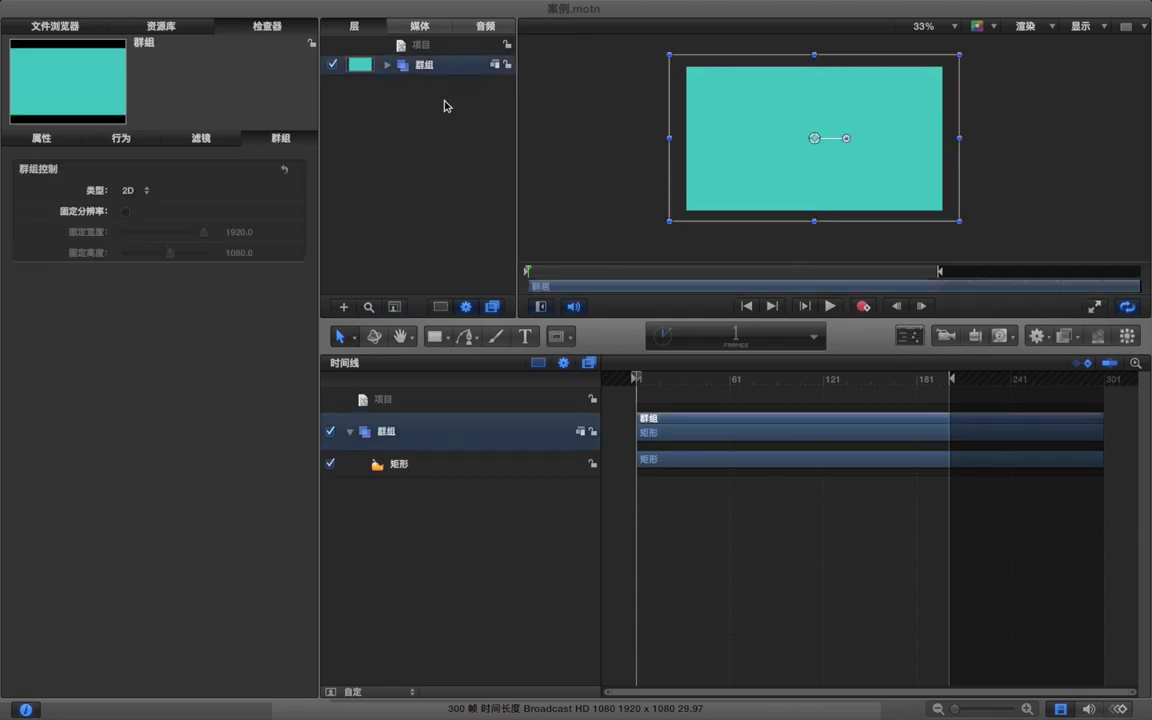
left_click(343, 306)
left_click(401, 187)
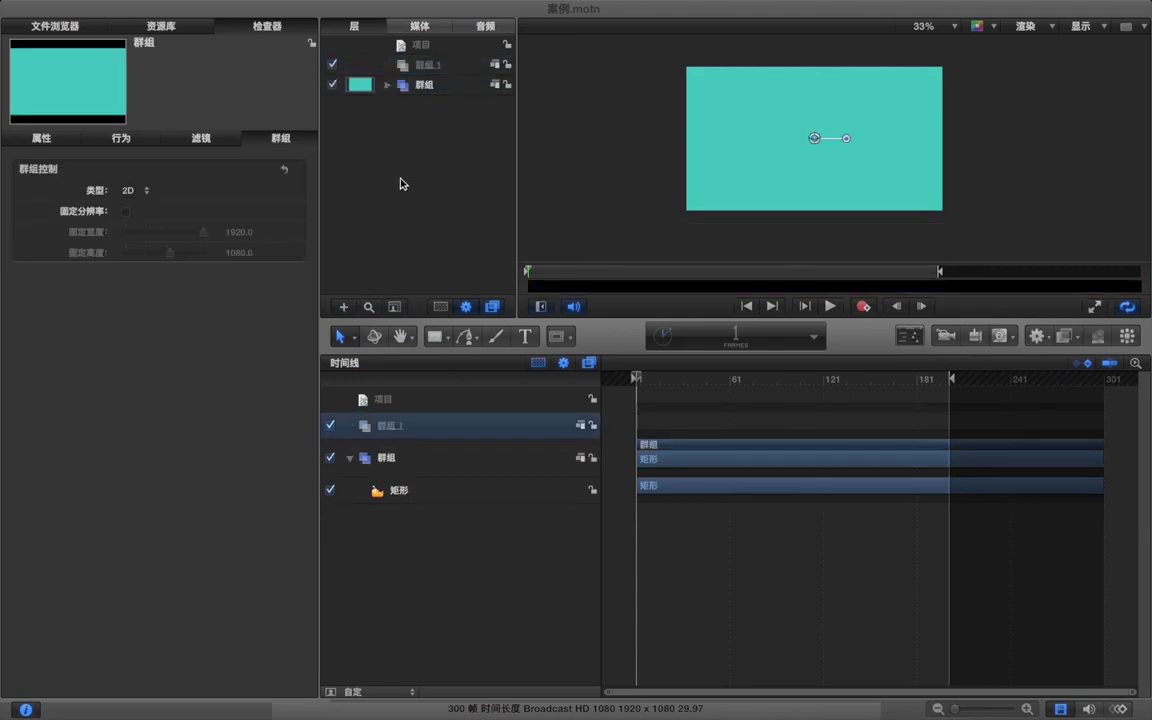
- Add the 数字 (Numbers) generator from the library to the empty group 群组 1
left_click(161, 27)
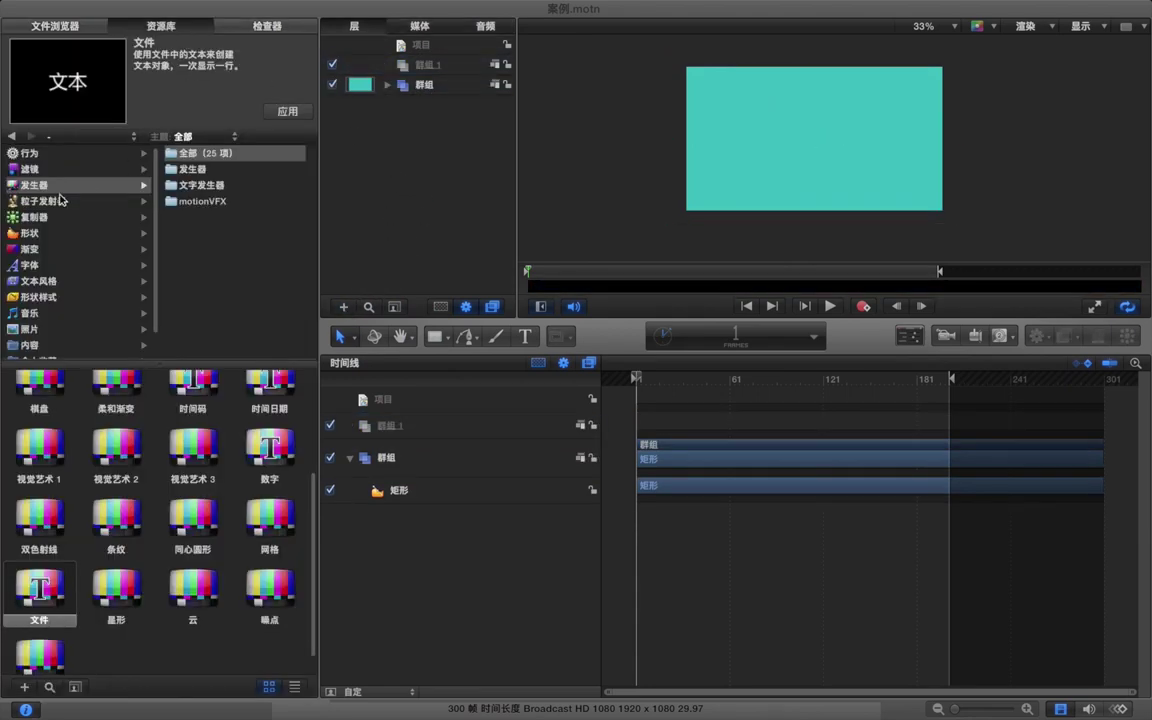
left_click(201, 177)
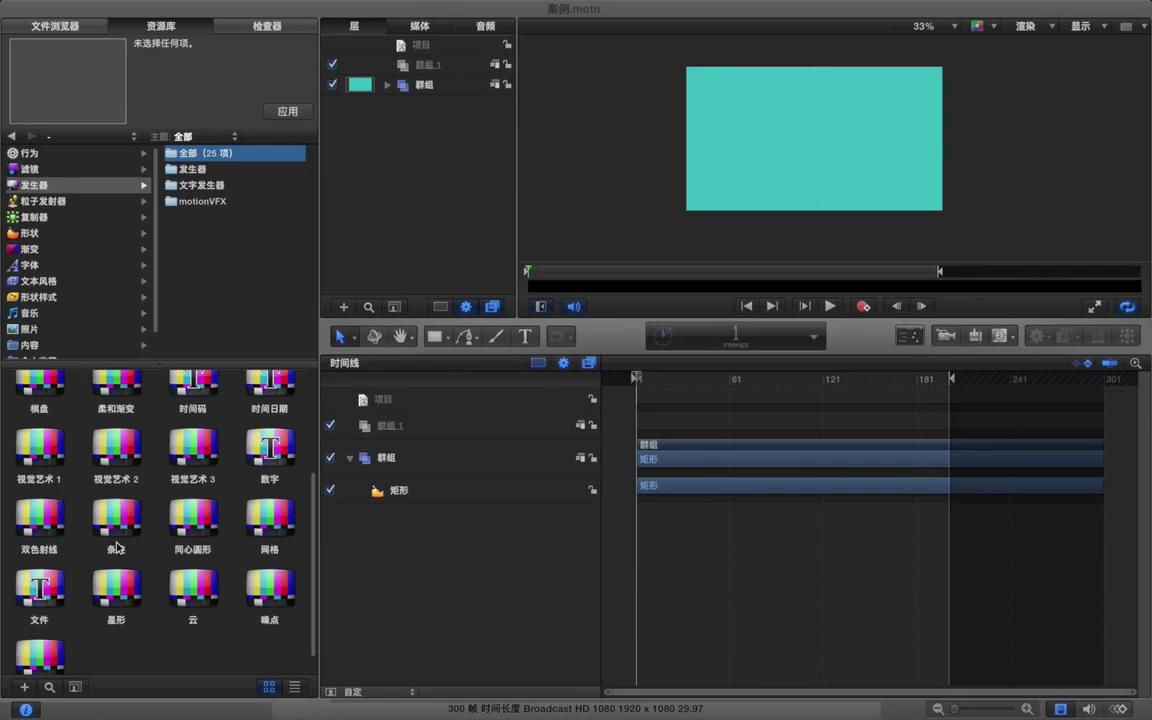
scroll(116, 547, "up", 5)
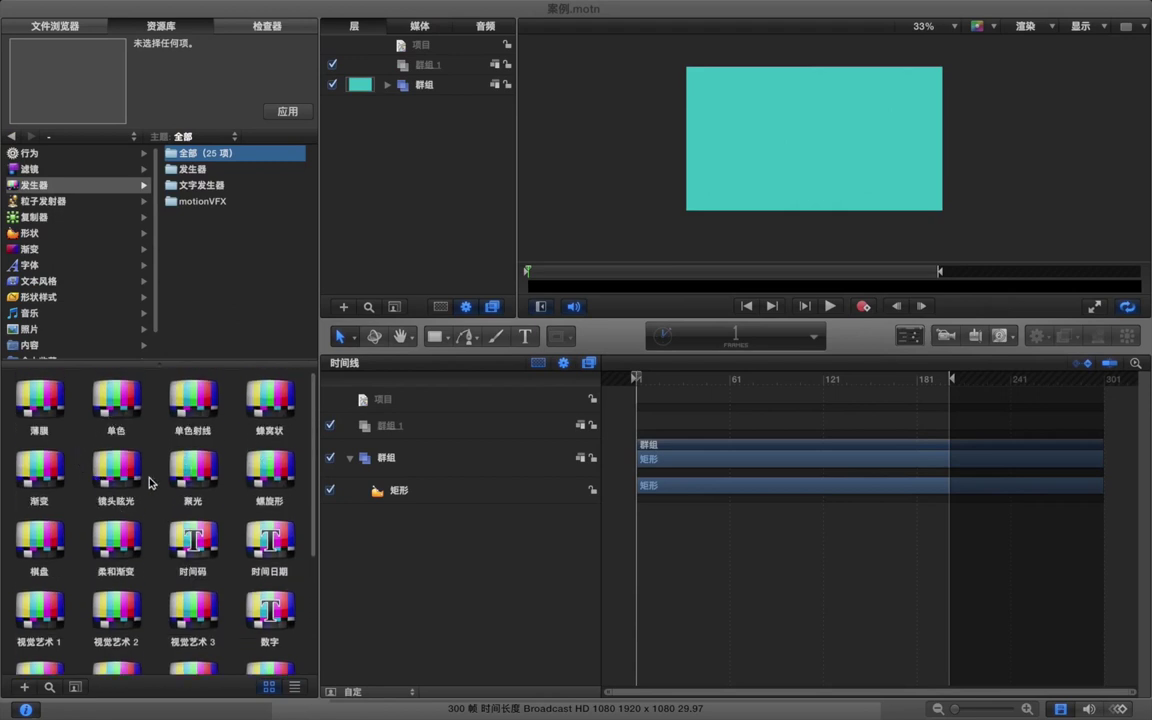
scroll(168, 482, "down", 2)
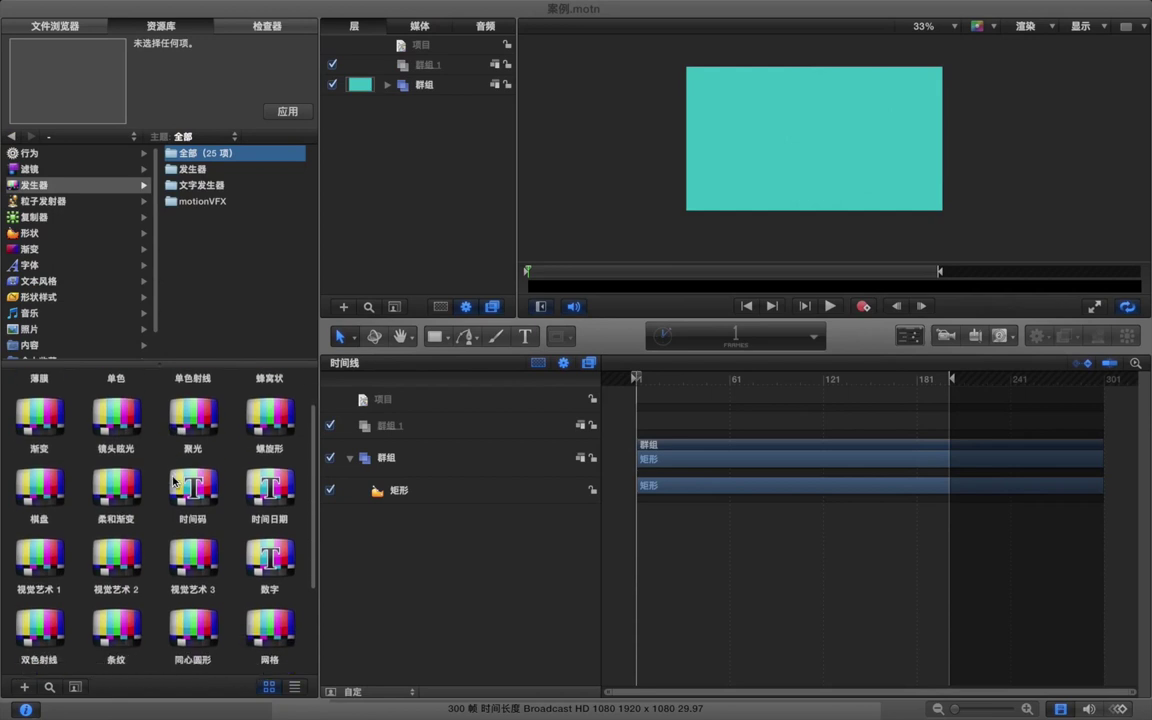
scroll(174, 483, "down", 2)
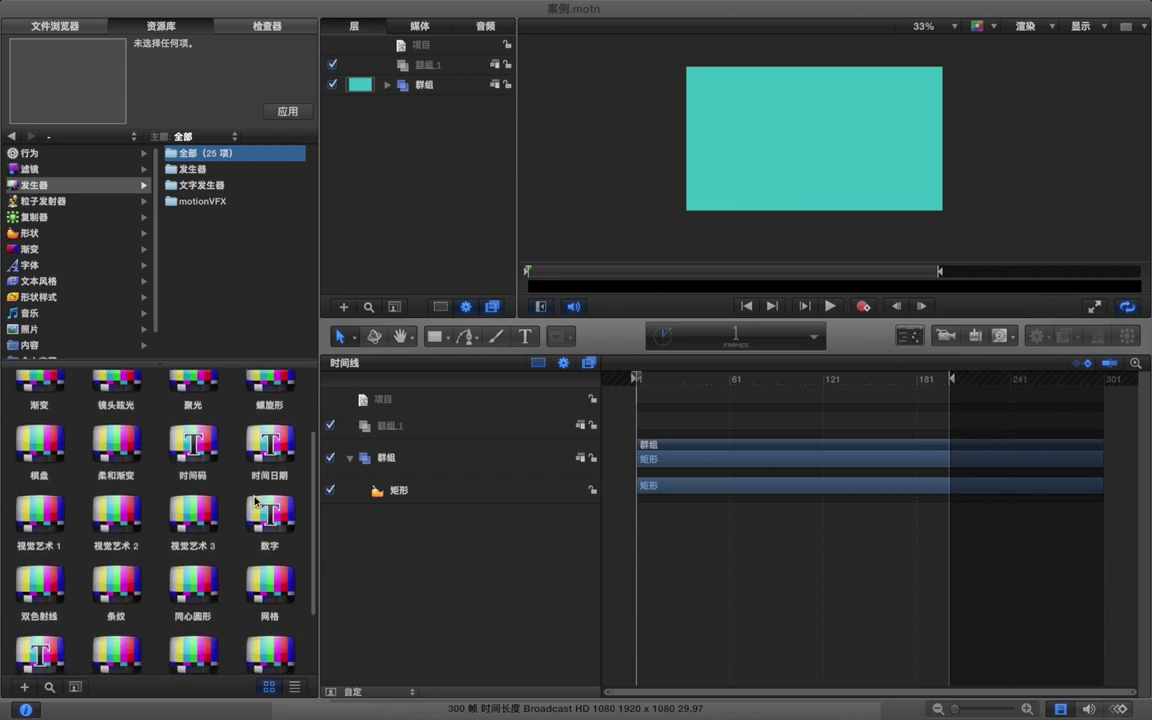
left_click(266, 514)
left_click_drag(266, 514, 416, 64)
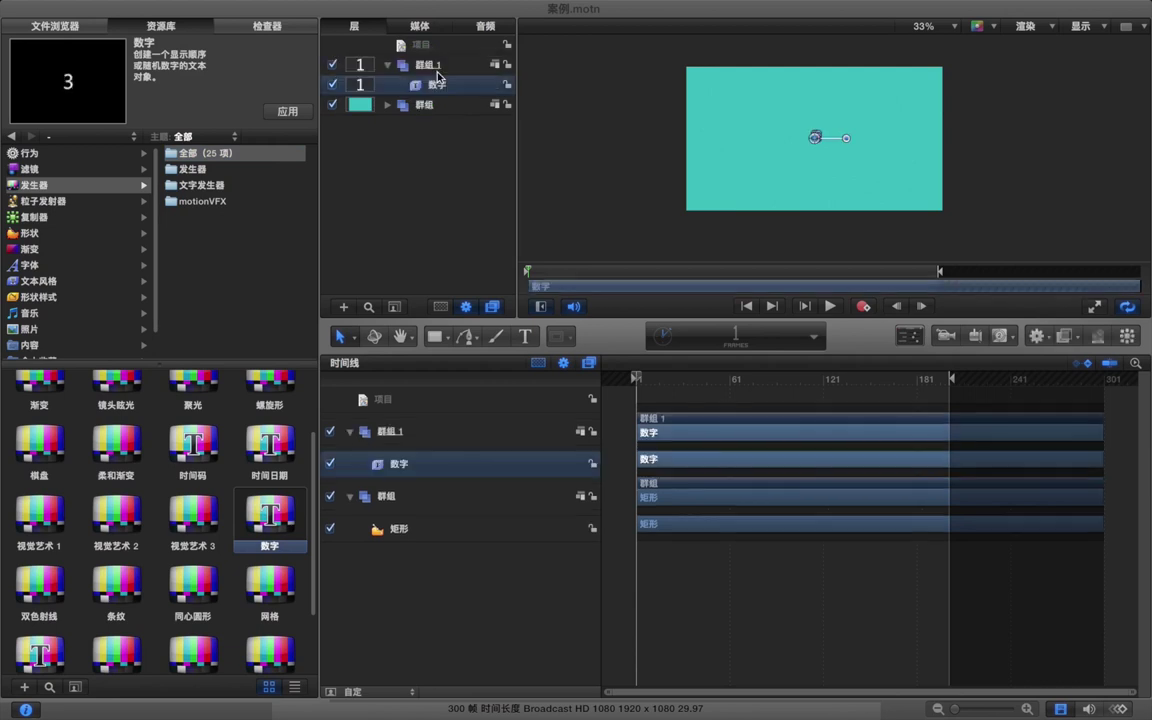
- Turn off 激活 (animate) for the number generator, set its value to 47, and enlarge the number at the canvas centre
left_click(267, 30)
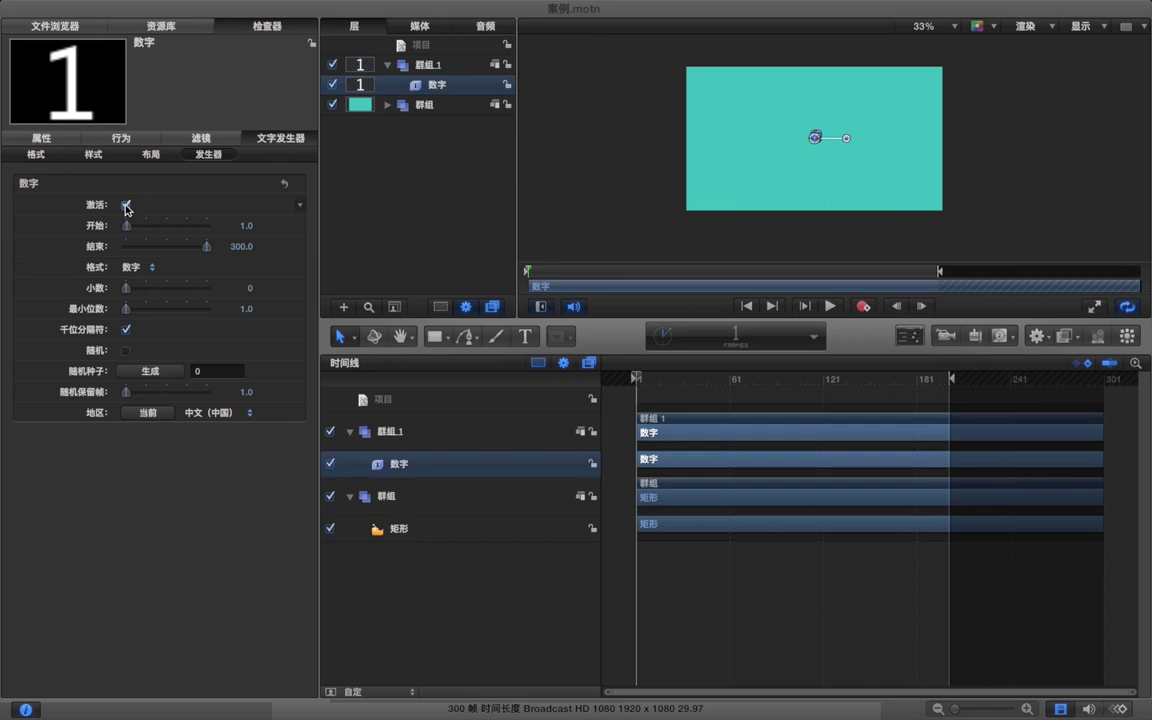
left_click(126, 205)
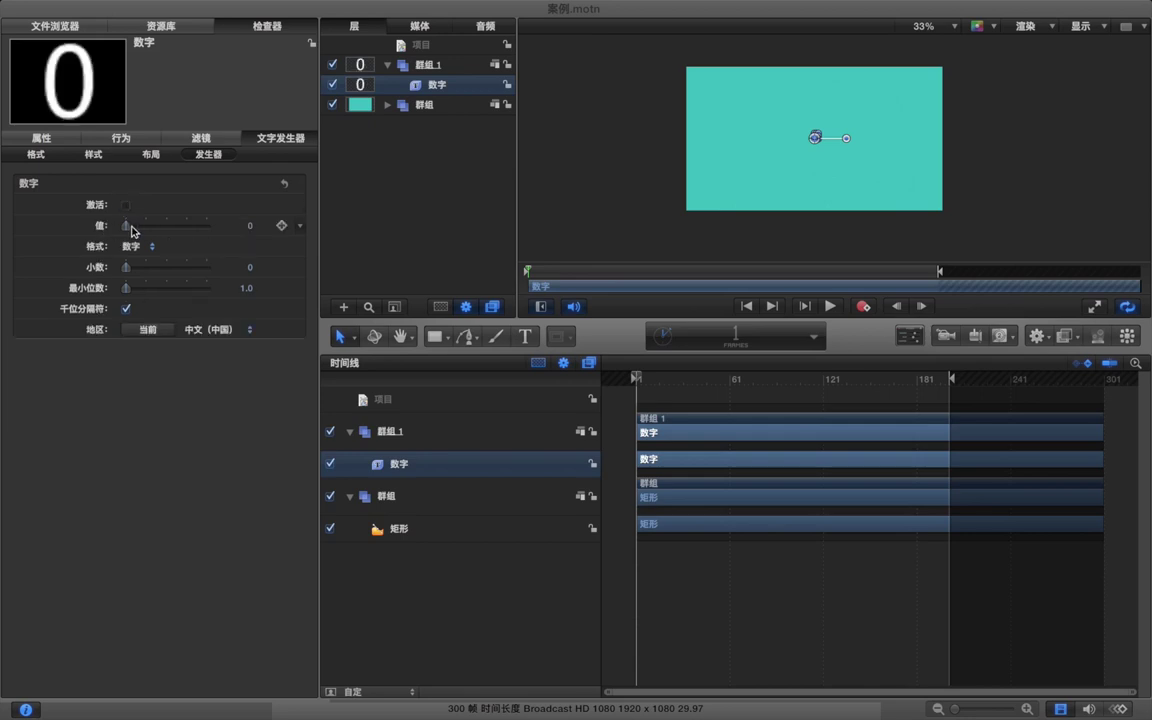
left_click_drag(128, 231, 164, 228)
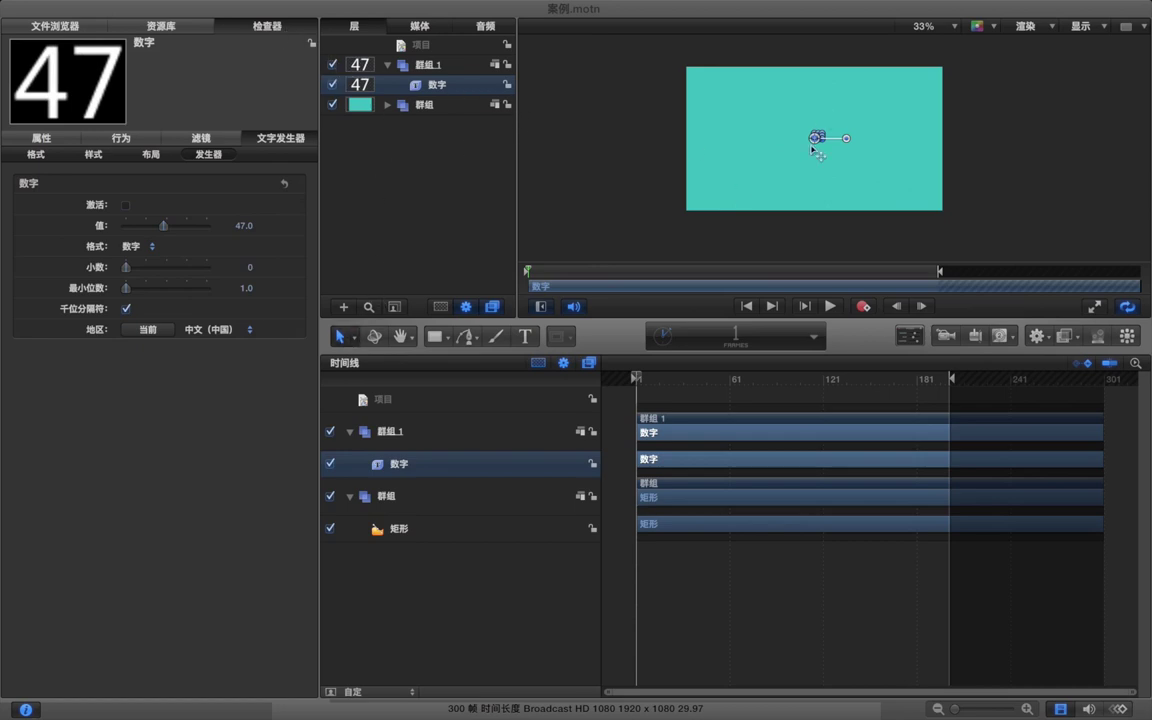
mouse_move(820, 133)
left_mouse_down()
mouse_move(874, 98)
mouse_move(840, 112)
mouse_move(838, 150)
mouse_move(837, 133)
left_mouse_up()
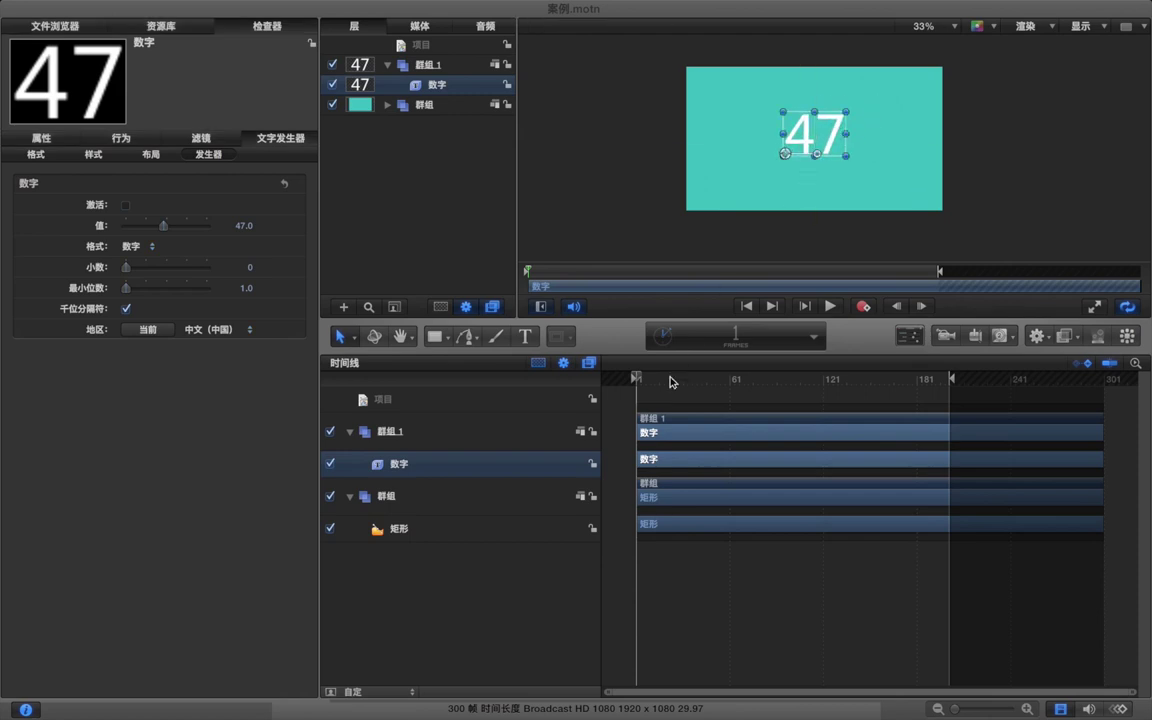
- Trim the number clip to end at frame 82, set the play range's out point there, and return to frame 1
left_click_drag(1101, 461, 763, 460)
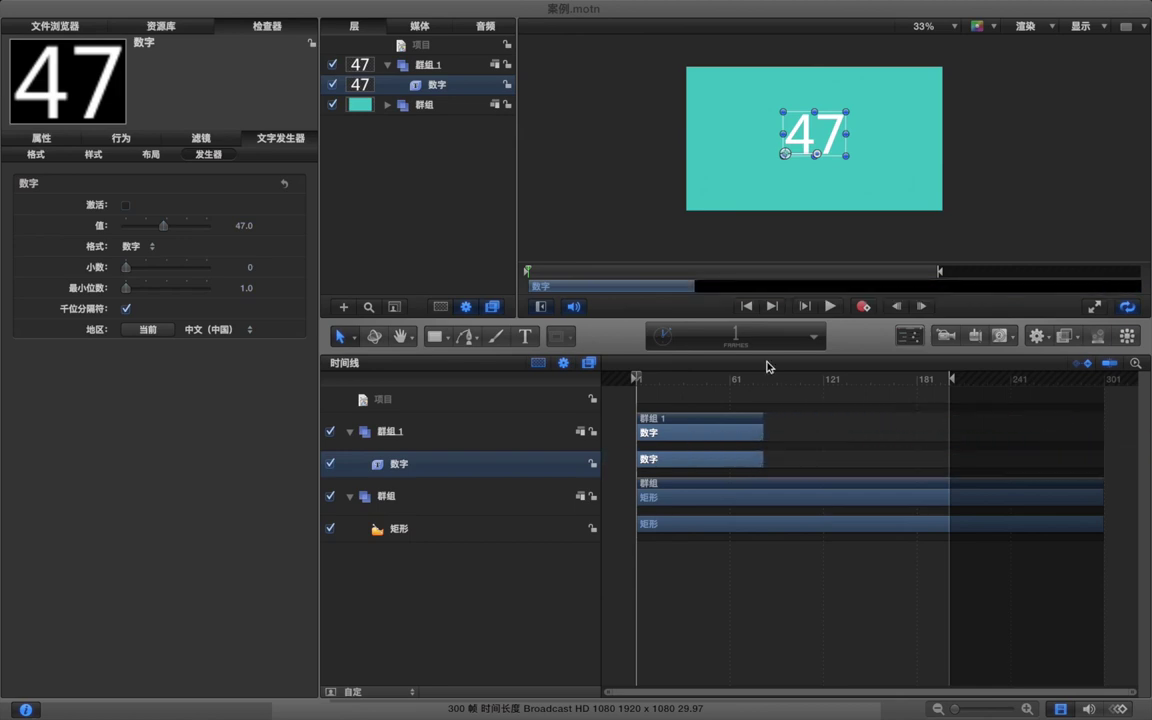
left_click(765, 381)
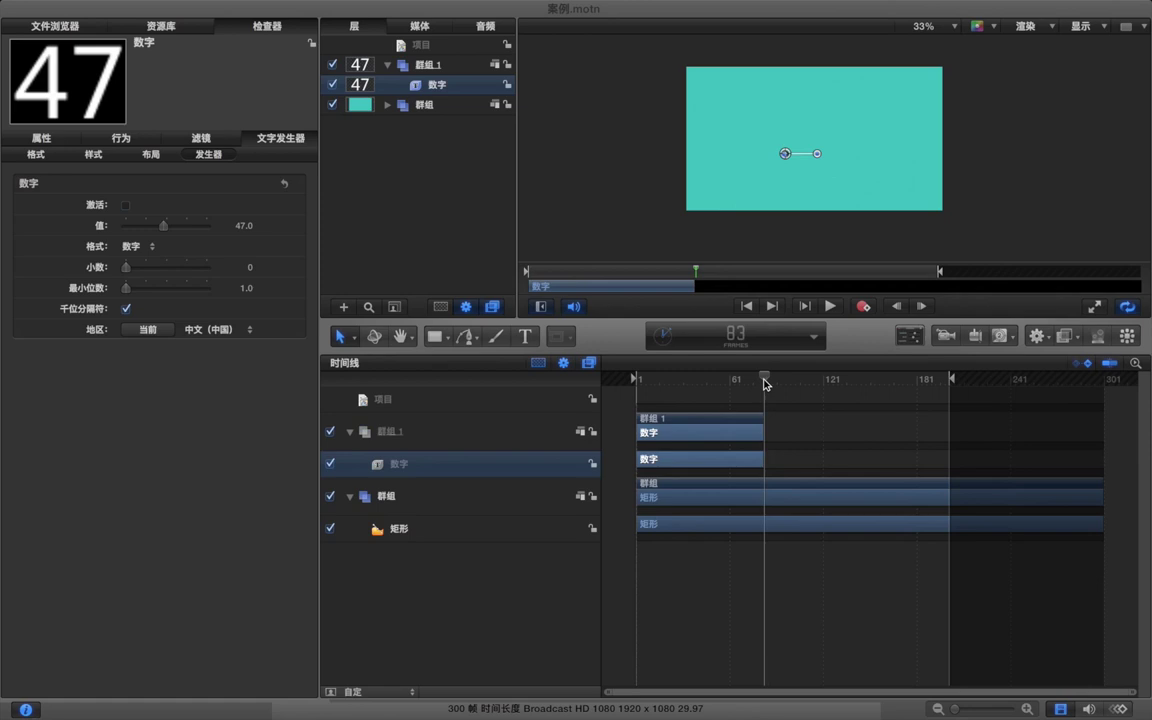
left_click(787, 424)
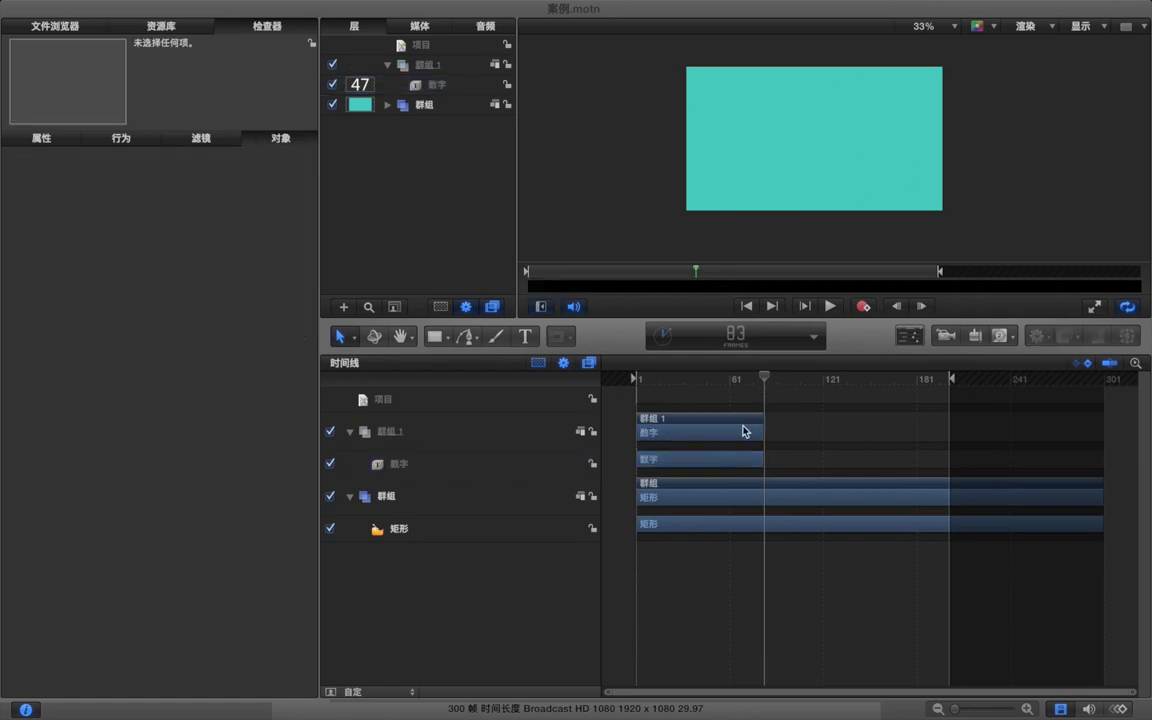
left_click(740, 432)
key("Left")
left_click(797, 434)
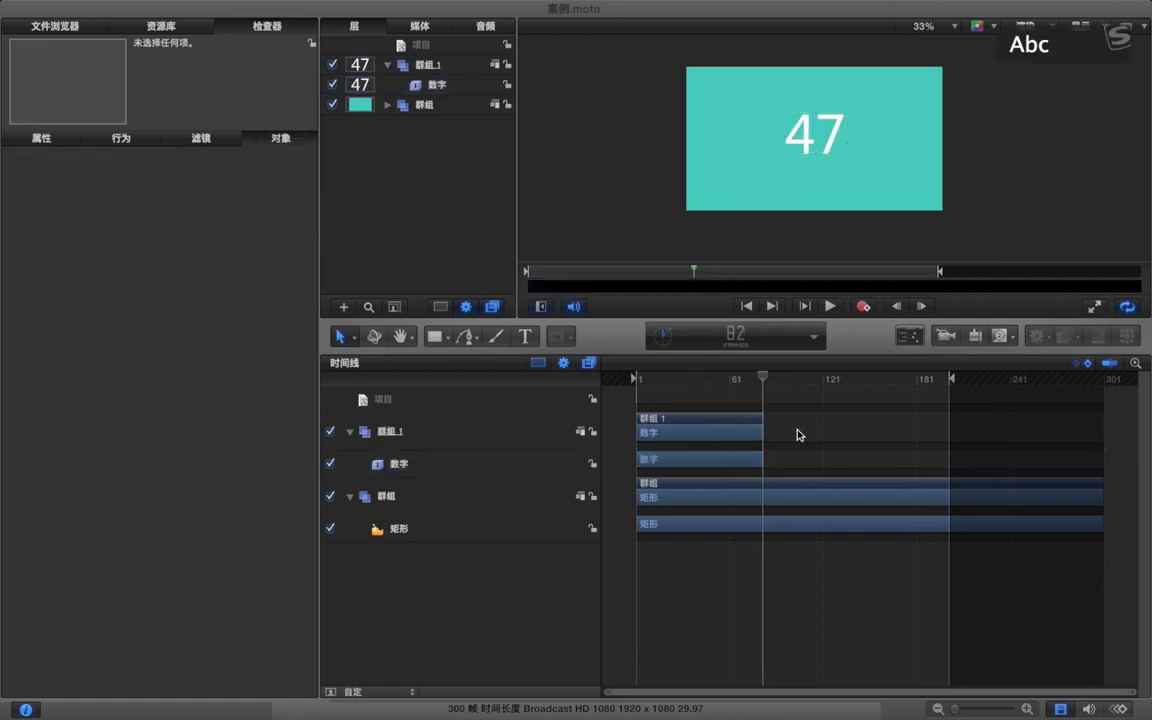
key("alt+super+o")
left_click_drag(746, 380, 622, 381)
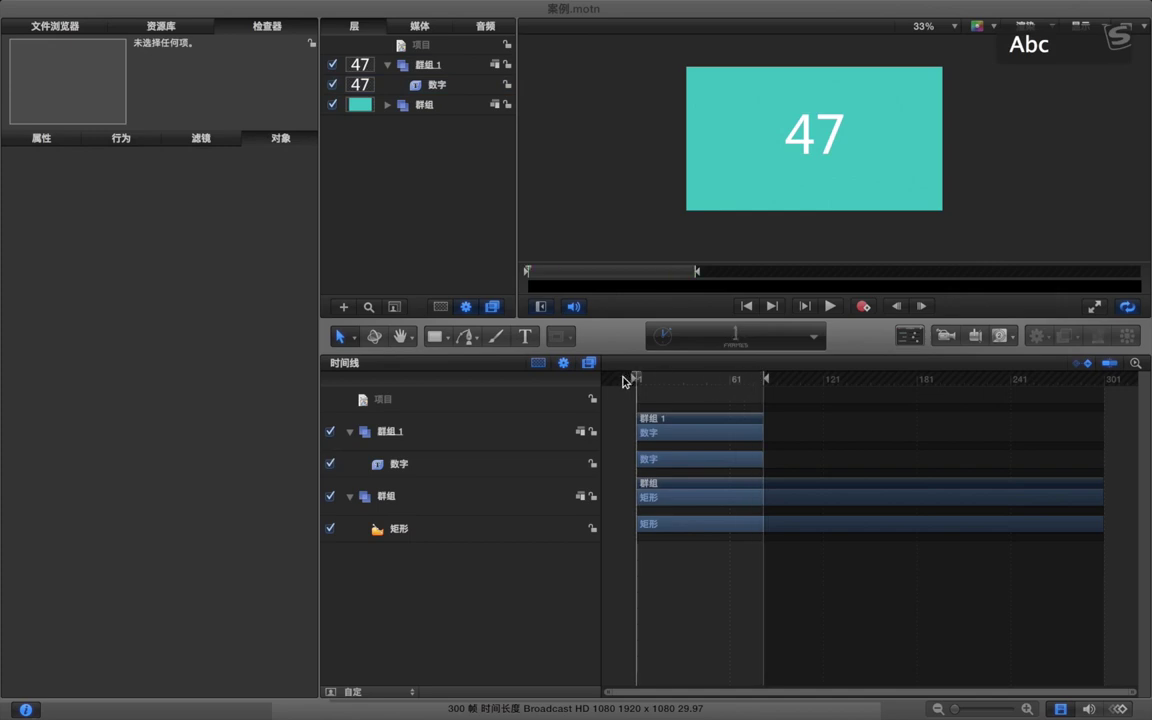
- Turn 激活 back on for the number generator with an end value of 326 and preview the count
left_click(687, 458)
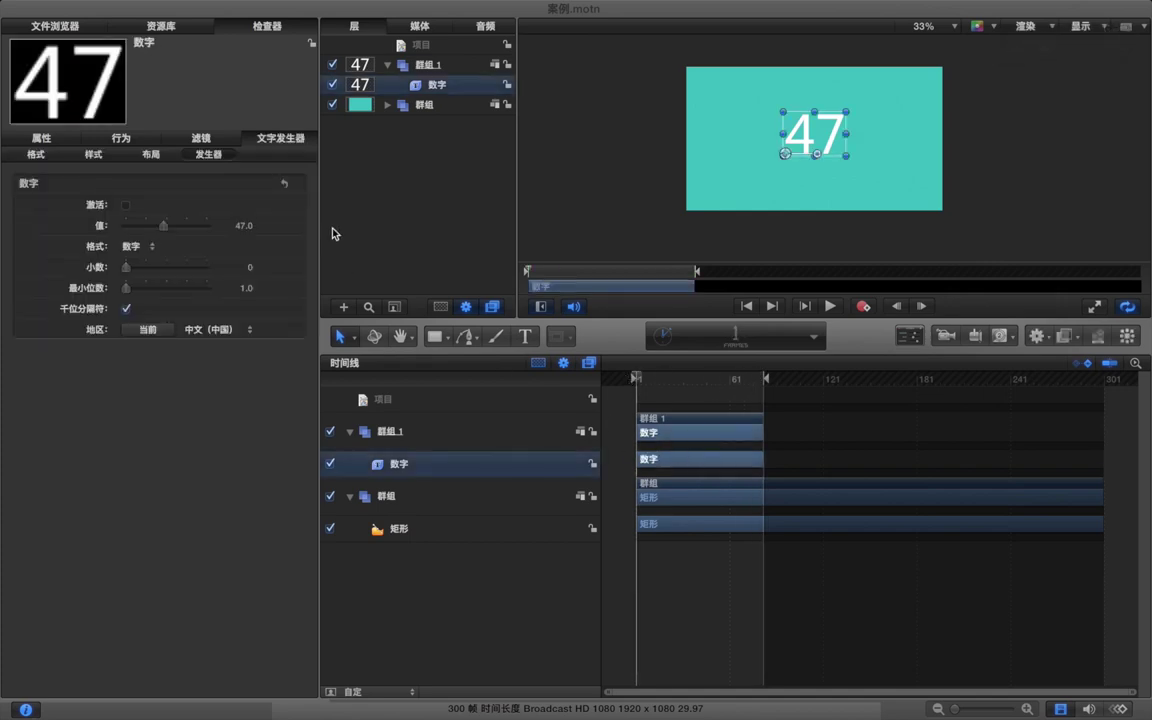
left_click(126, 205)
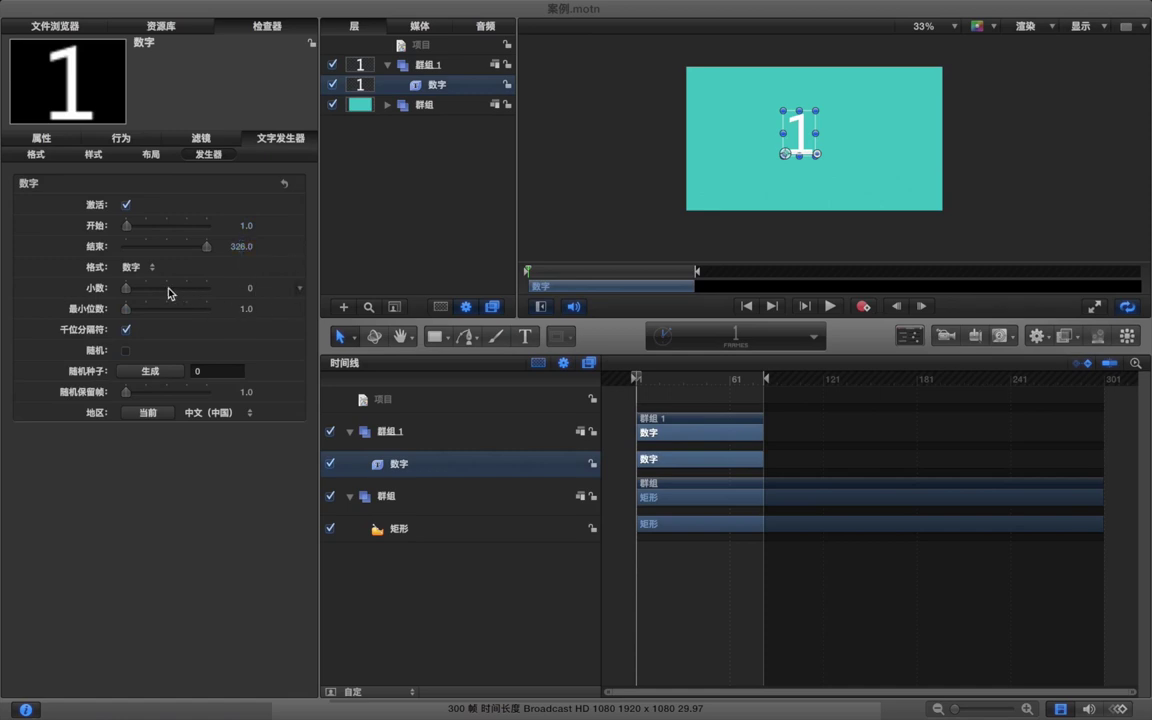
left_click(653, 401)
key("space")
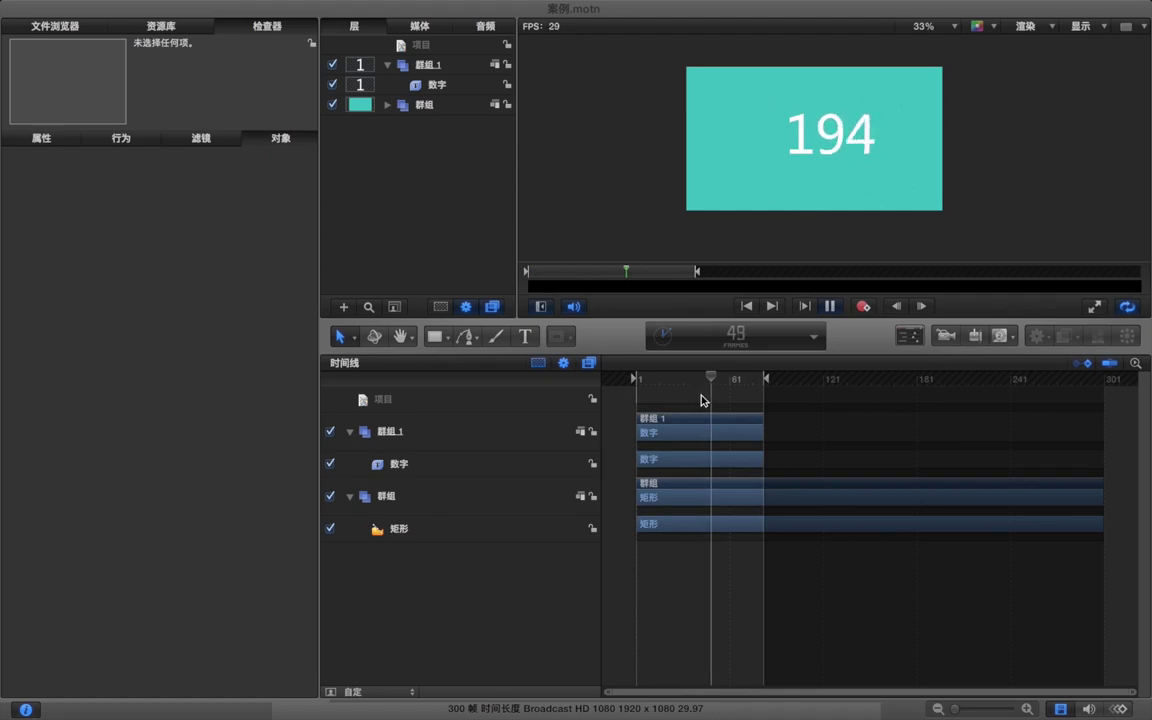
key("space")
- Set the number generator's 小数 (decimals) to 1 and recentre the number on the canvas
left_click(706, 462)
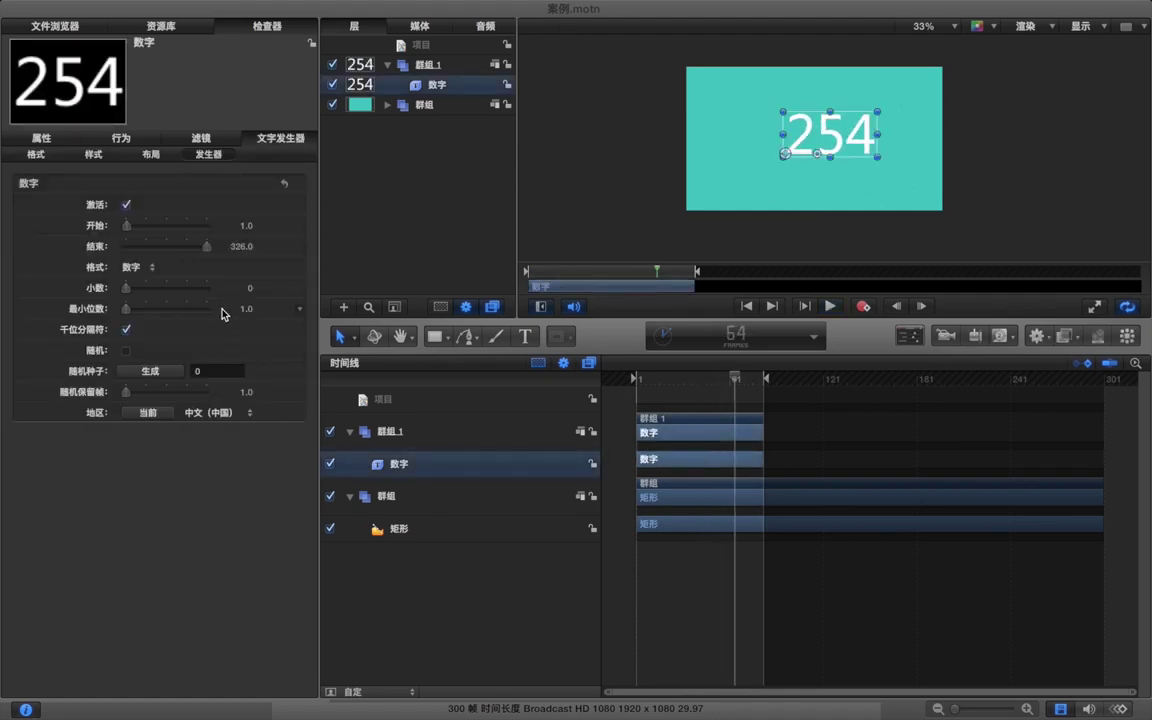
left_click_drag(250, 290, 255, 290)
left_click_drag(870, 140, 843, 136)
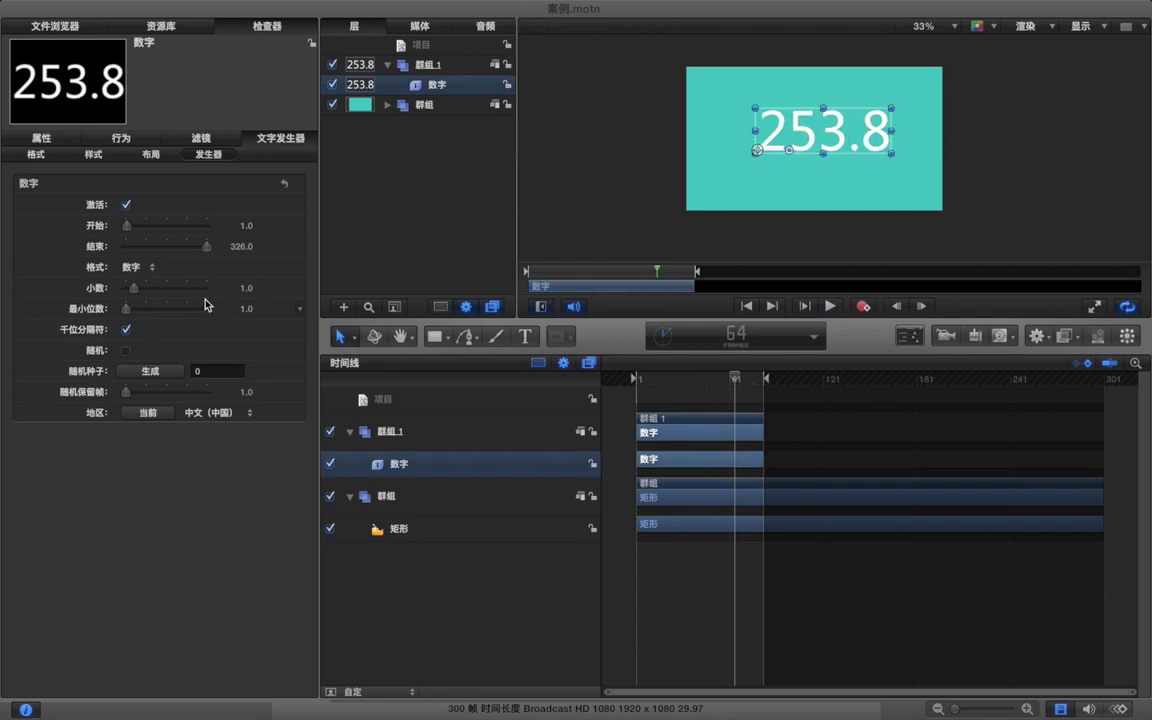
- Try the 最小位数 (minimum digits) and 随机 (random) settings of the number generator
left_click_drag(126, 311, 118, 284)
left_click(126, 351)
left_click(126, 352)
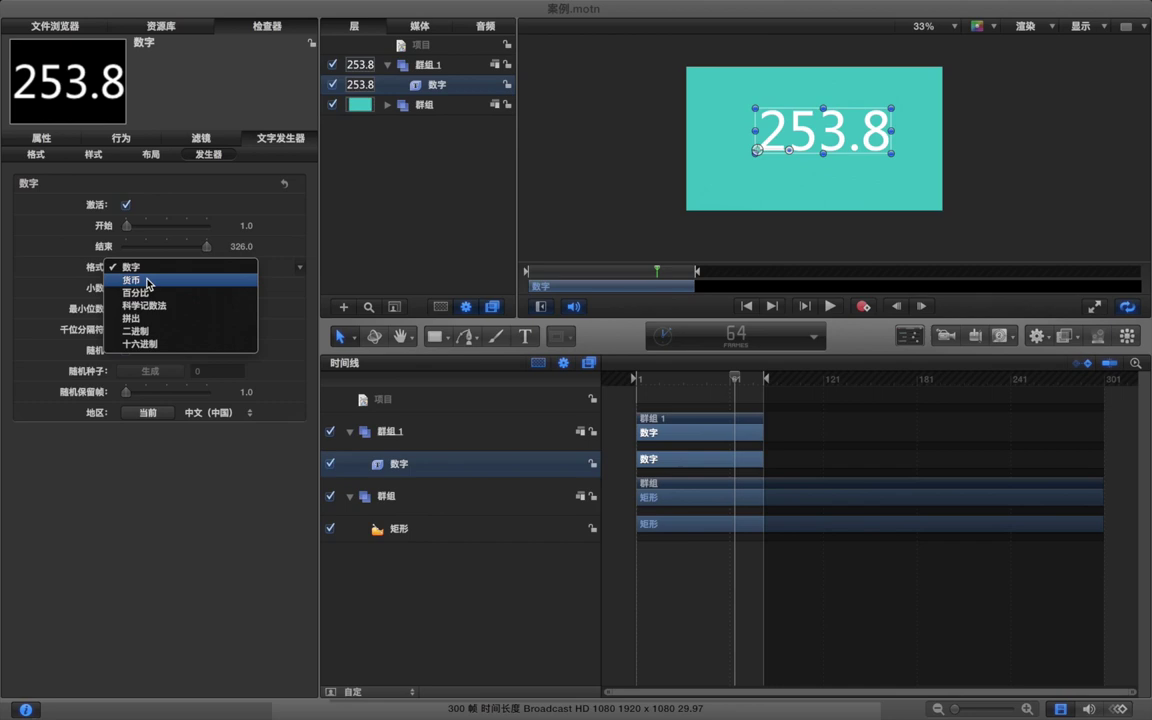
- Change the number's format to 货币 (currency), recentre it at about X -793 px, Y -114 px, and play the animation
left_click(147, 284)
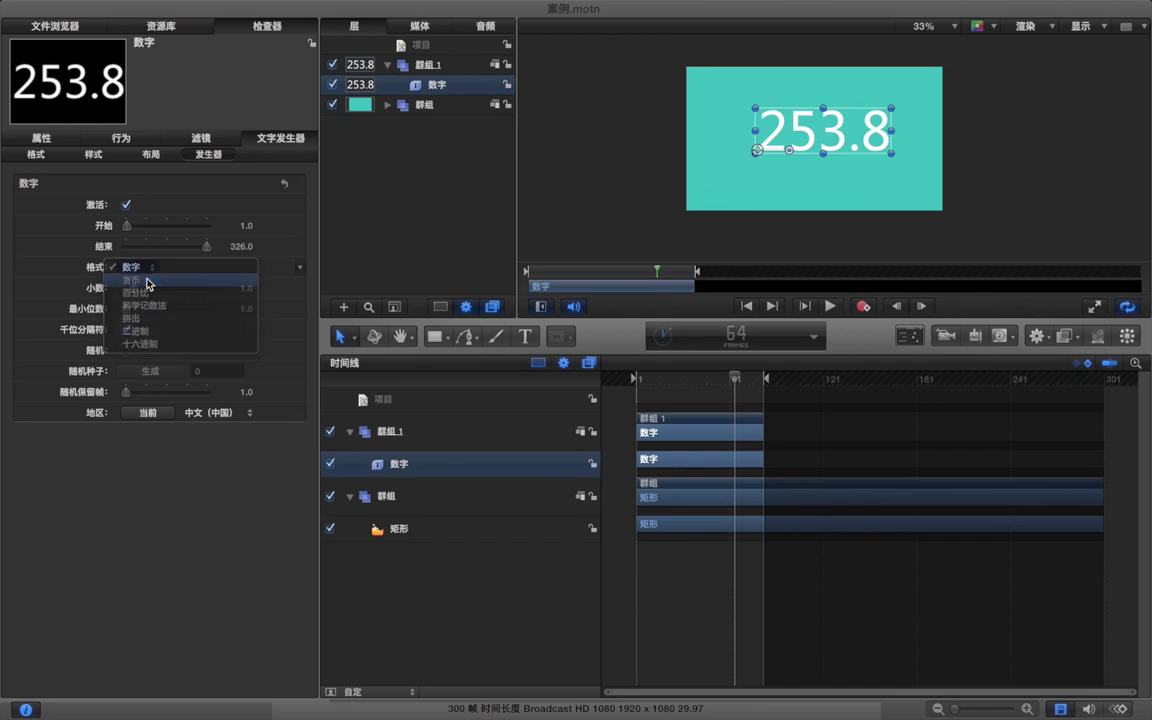
left_click_drag(808, 150, 760, 152)
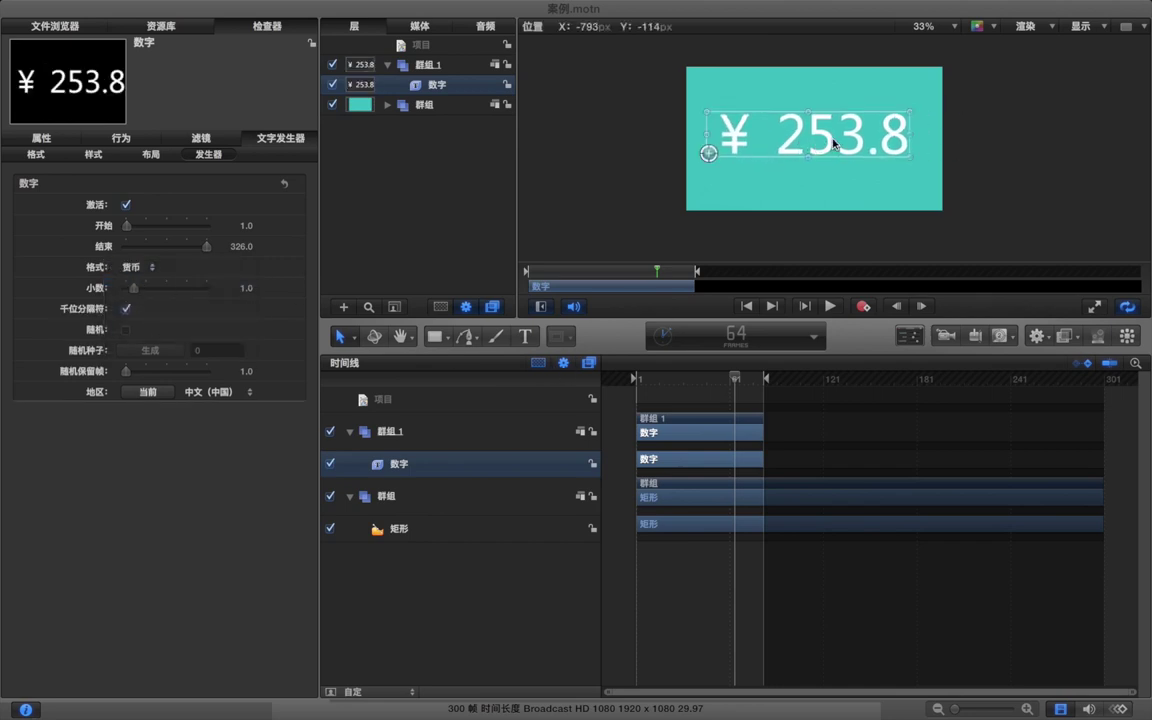
left_click(683, 403)
key("space")
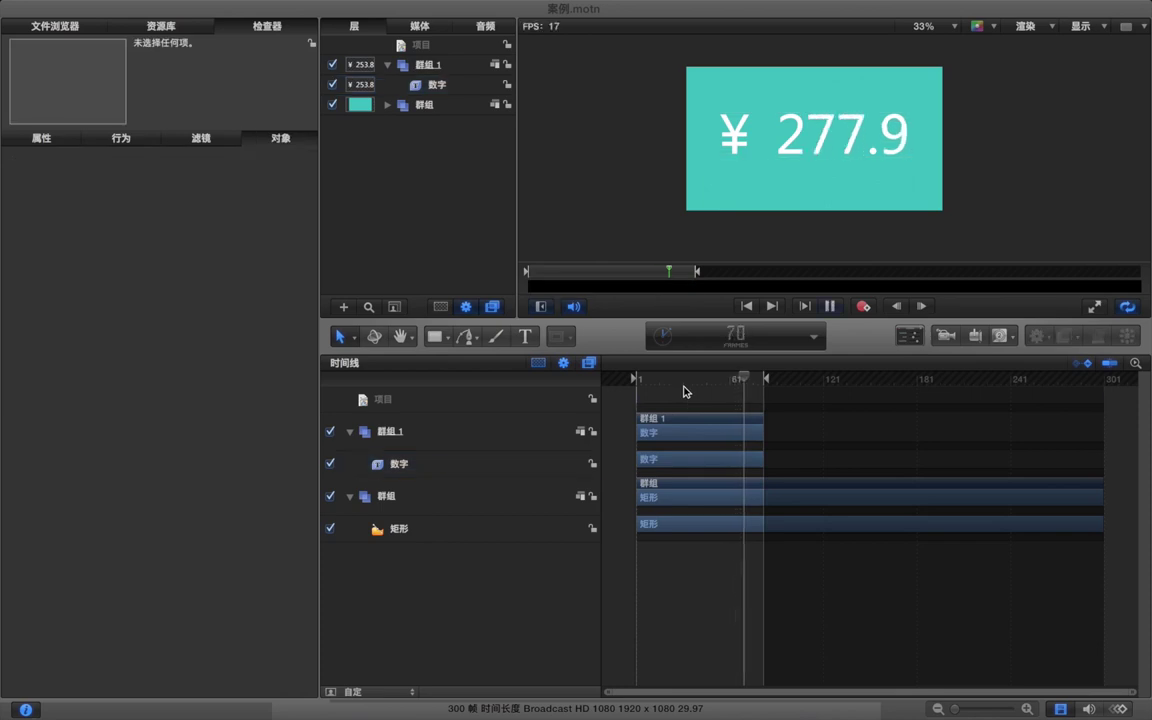
- Stop playback and try the 百分比 (percentage) format on the number generator
key("space")
left_click(691, 459)
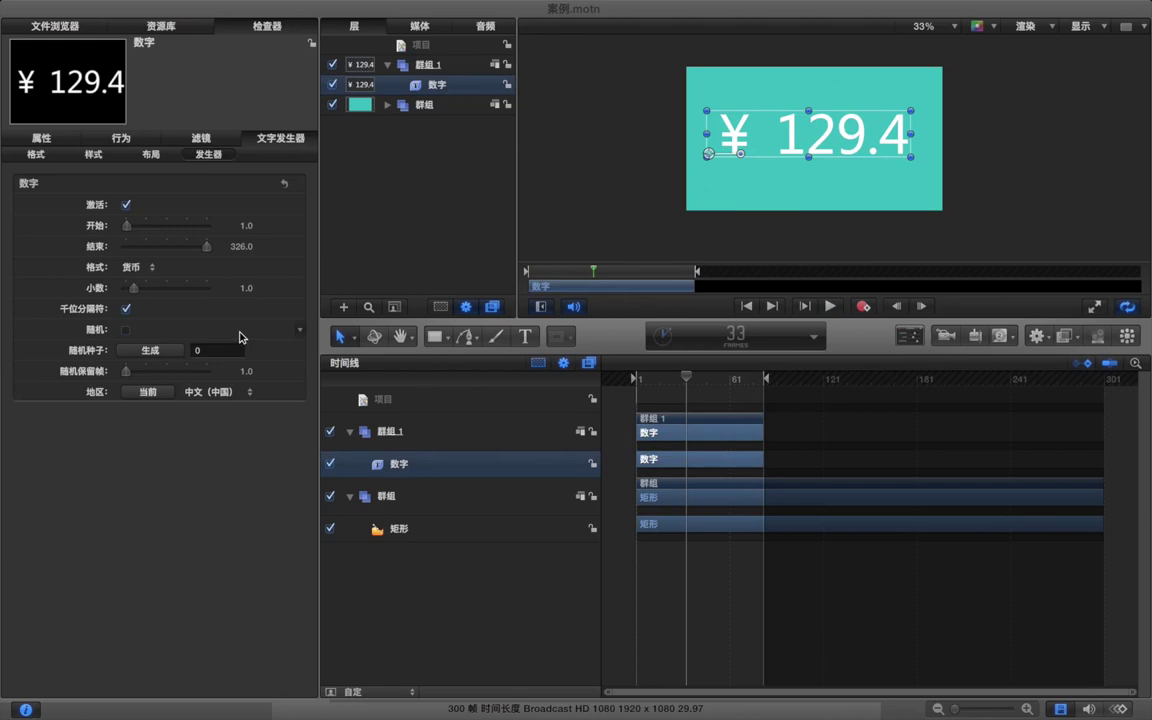
left_click(143, 270)
left_click(145, 278)
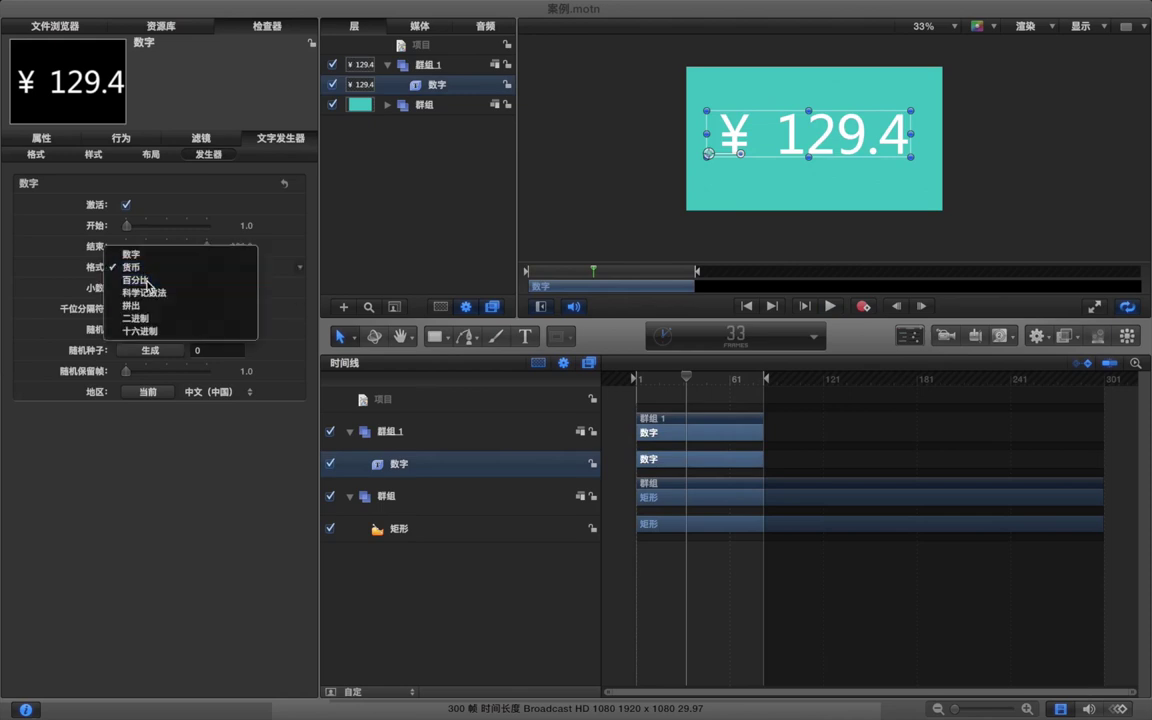
- Change the number generator's format to 数字 (number) and recentre the number on the canvas
left_click(140, 267)
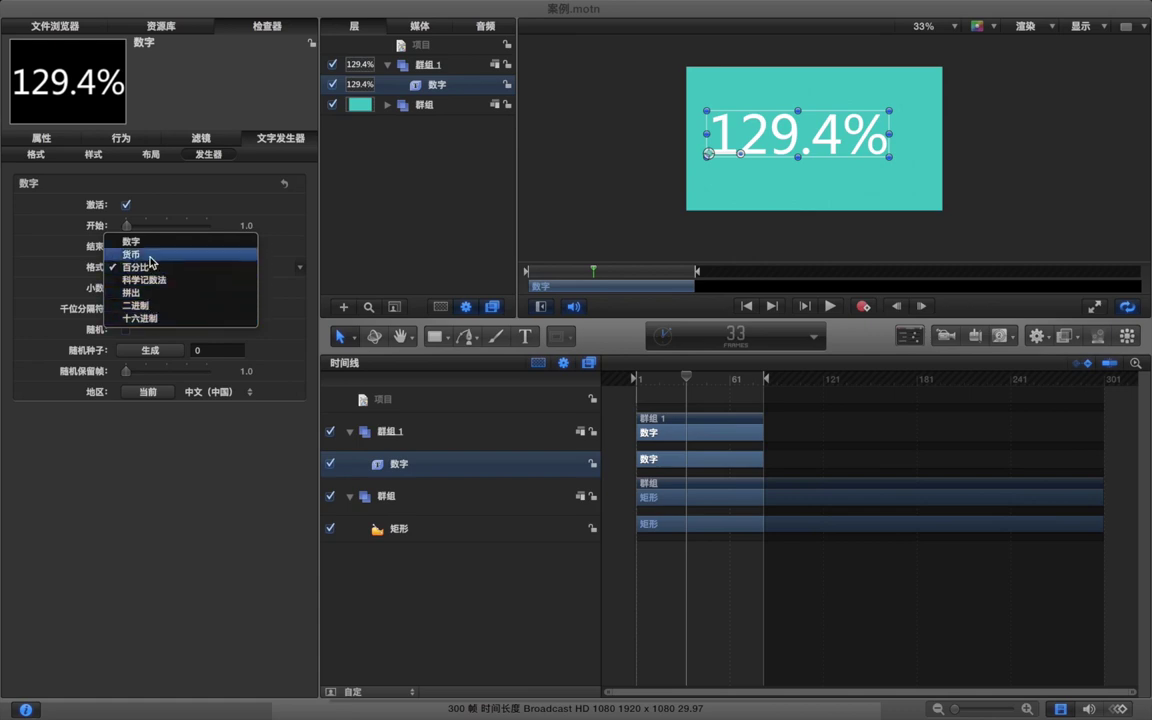
left_click(149, 245)
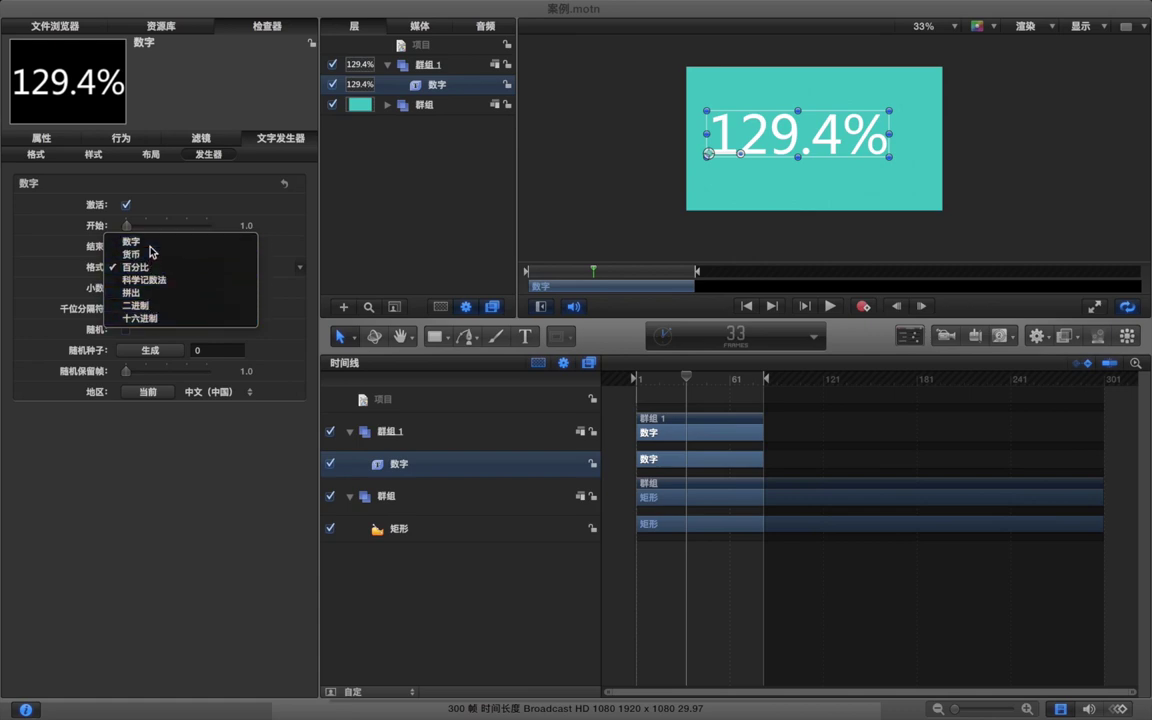
left_click(660, 398)
key("space")
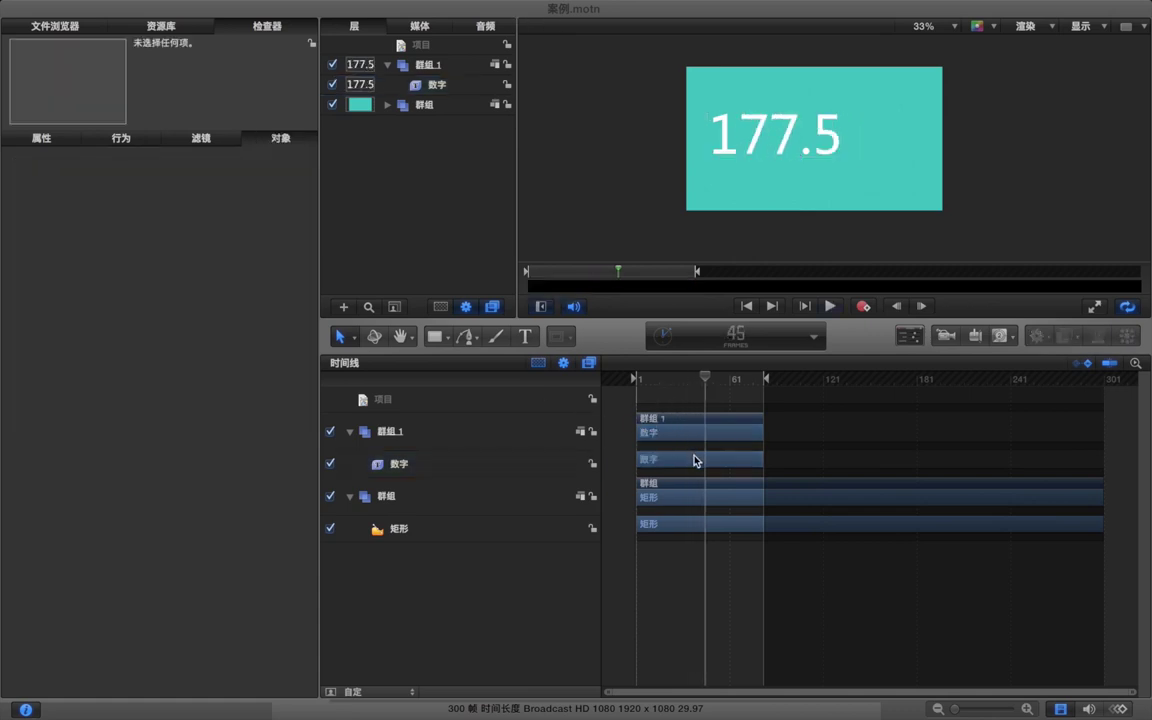
left_click(694, 463)
left_click_drag(794, 146, 835, 146)
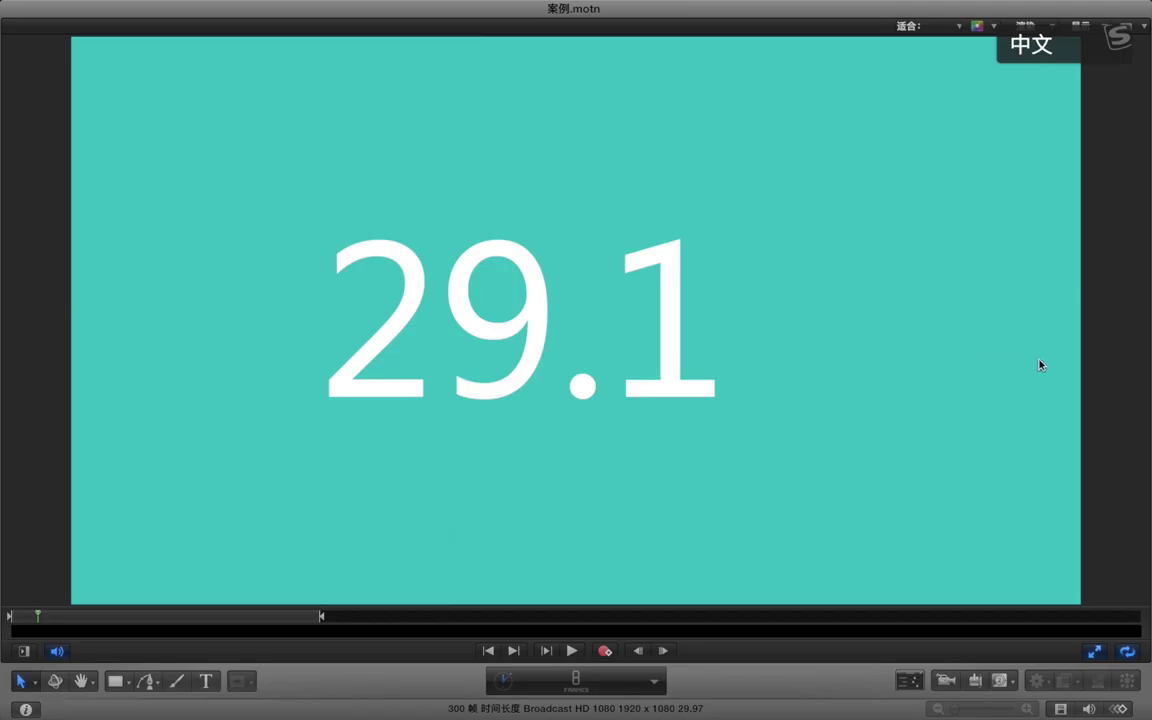
- Play the counting animation in the enlarged canvas view, pausing and resuming it
key("space")
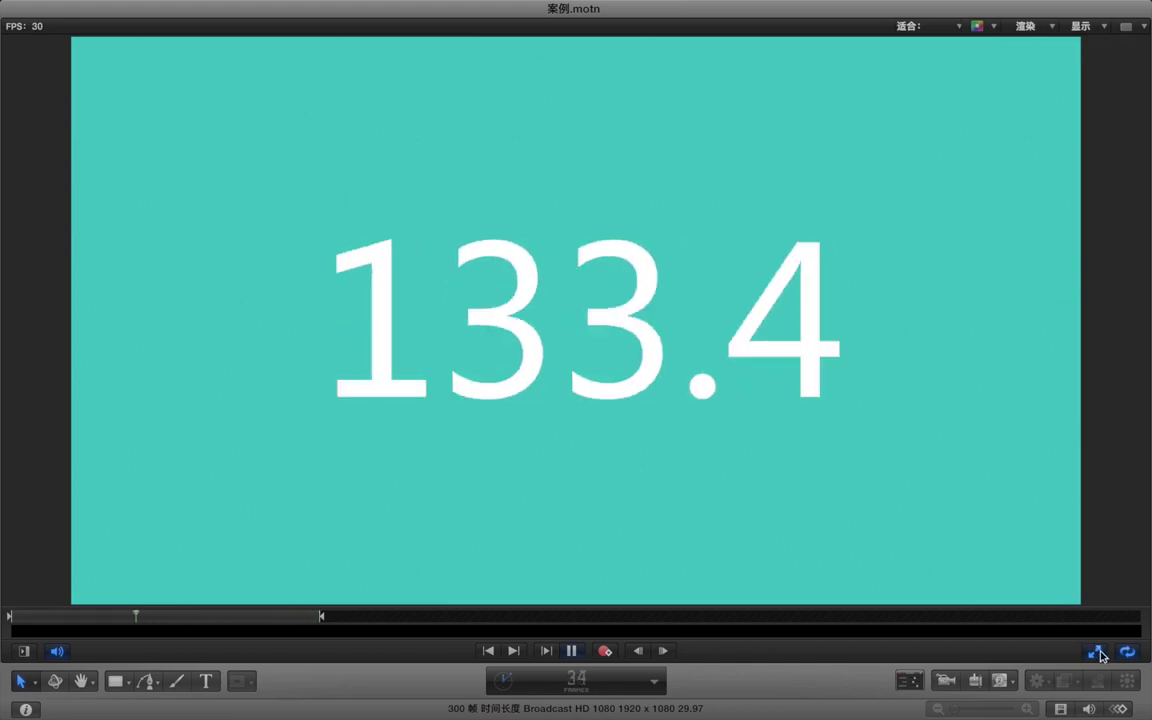
key("space")
key("space")
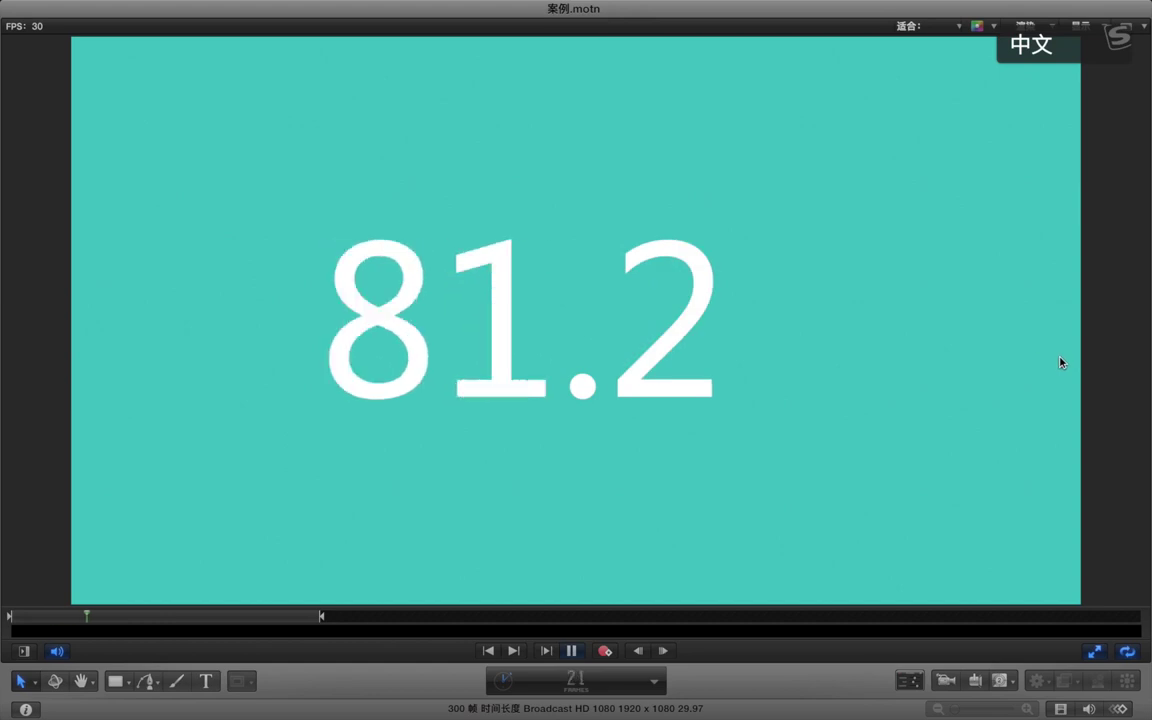